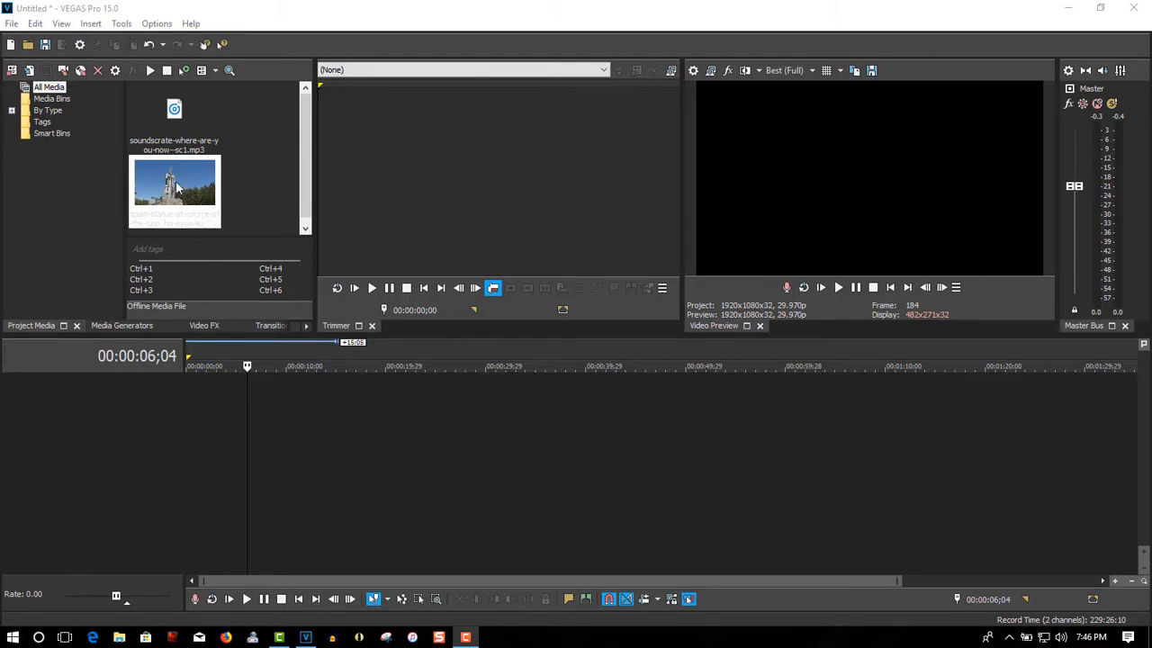
- Place the Spain statue video clip at the start of the timeline and open its Event Pan/Crop settings
{"action": "left_click_drag", "start_coordinate": [177, 188], "coordinate": [184, 392]}
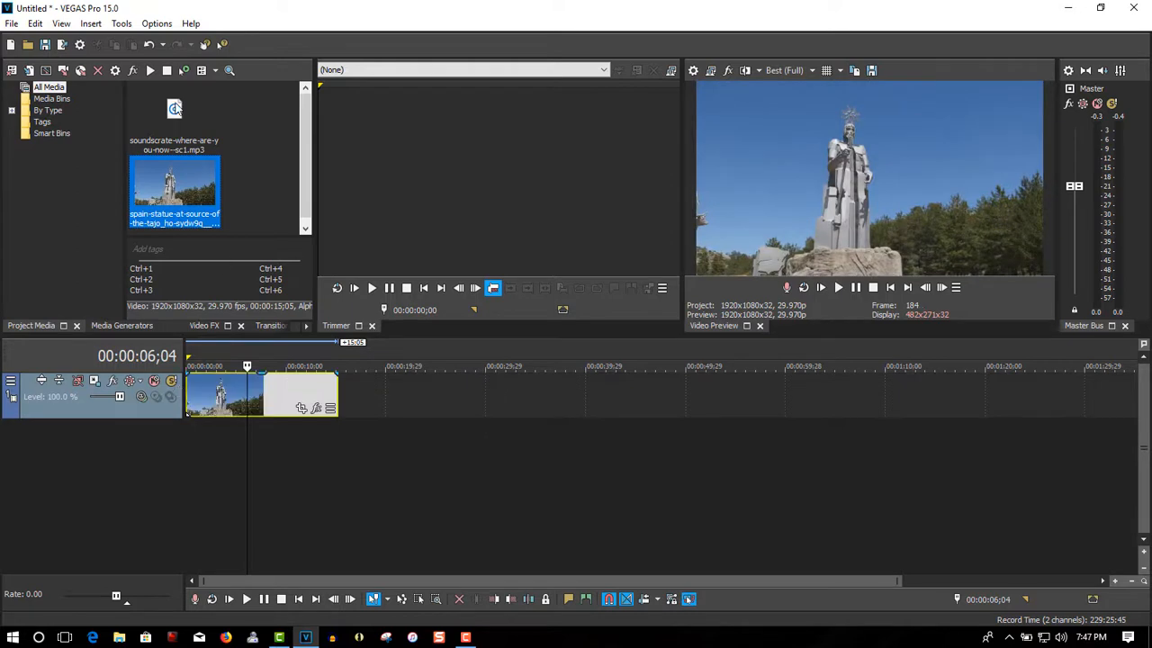
{"action": "left_click", "coordinate": [176, 108]}
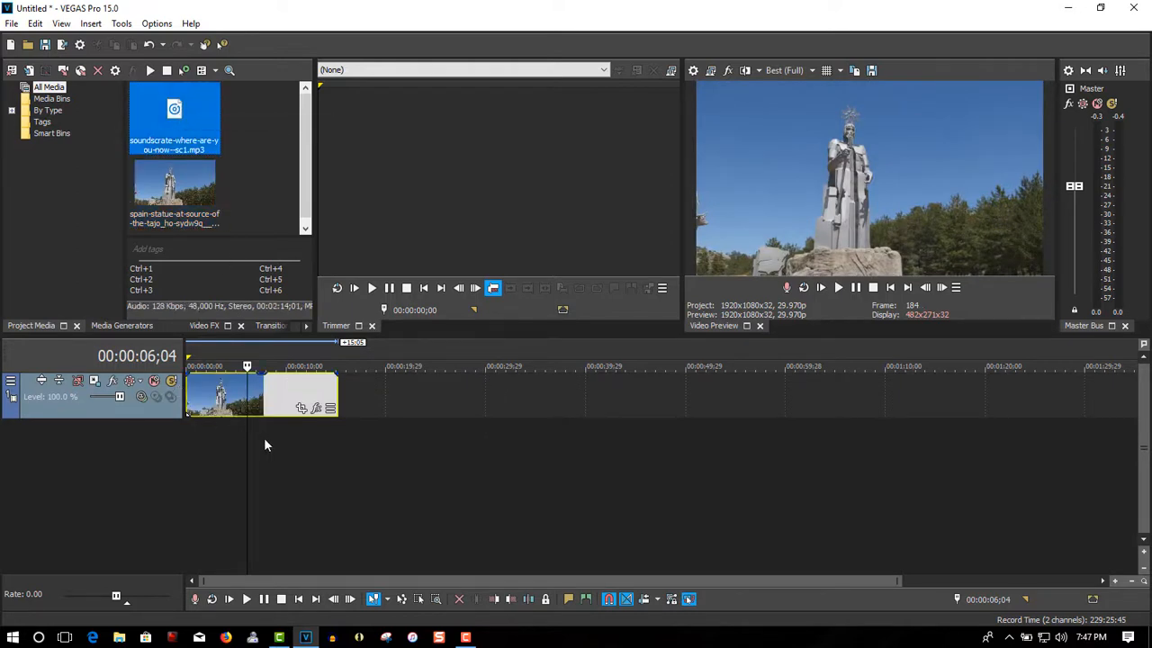
{"action": "left_click", "coordinate": [210, 428]}
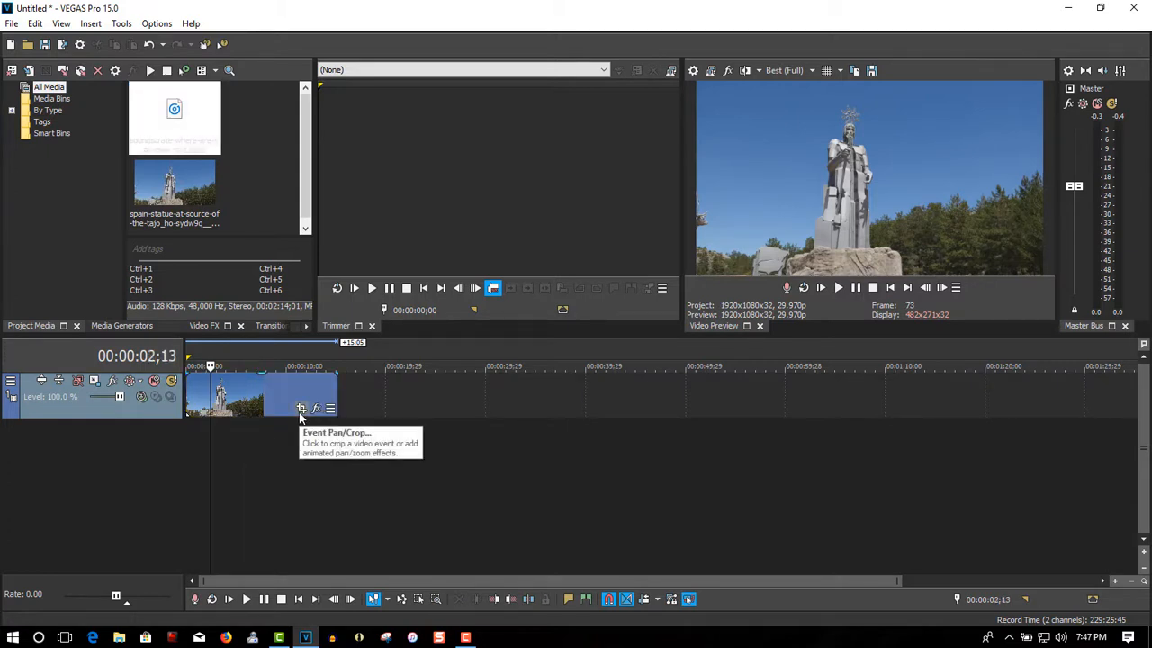
{"action": "left_click", "coordinate": [301, 411]}
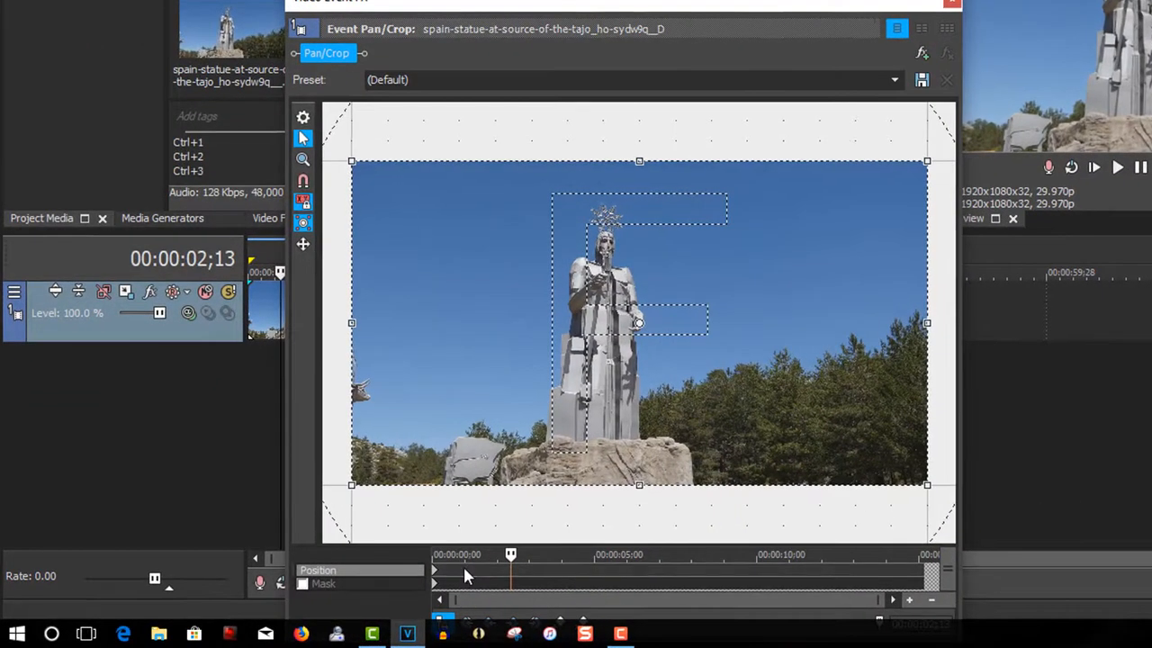
- At 00:00:00;29, shrink the crop frame and centre it on the statue's head, and set that position keyframe to Sharp
{"action": "left_click", "coordinate": [464, 569]}
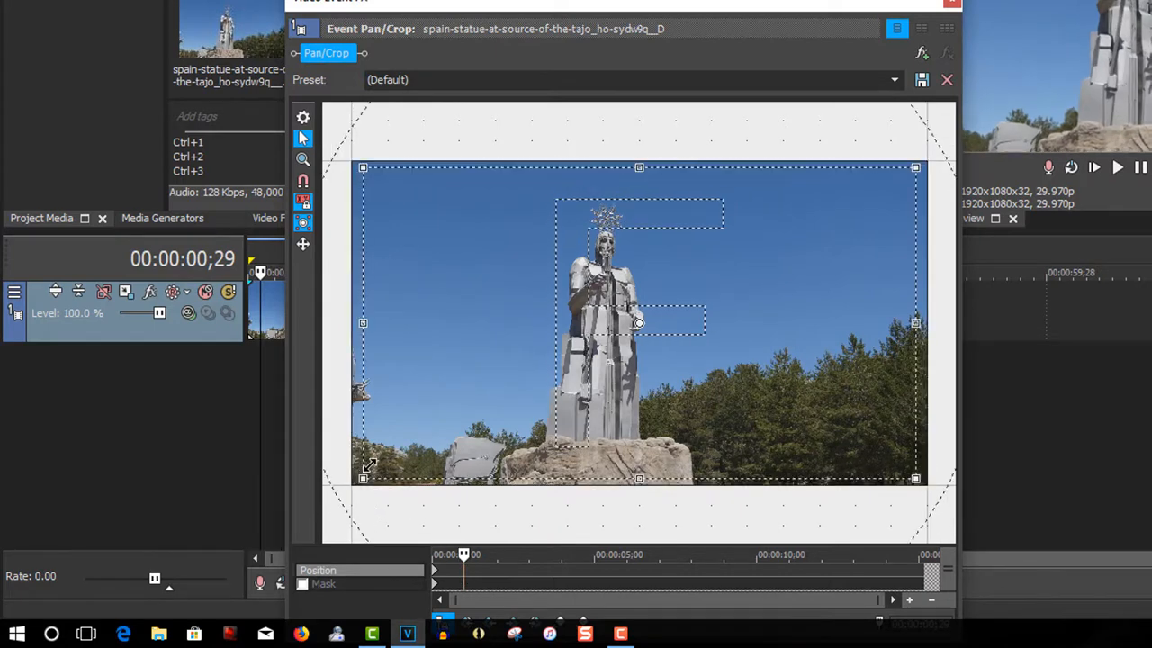
{"action": "left_click_drag", "start_coordinate": [353, 483], "coordinate": [509, 370]}
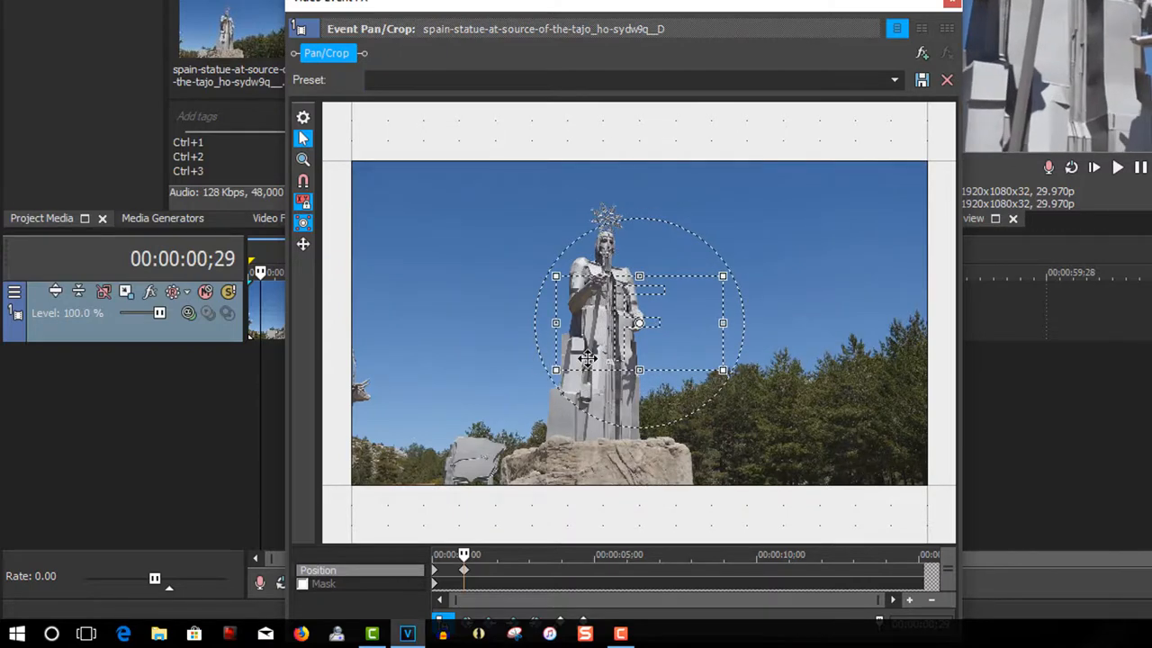
{"action": "left_click_drag", "start_coordinate": [593, 348], "coordinate": [559, 273]}
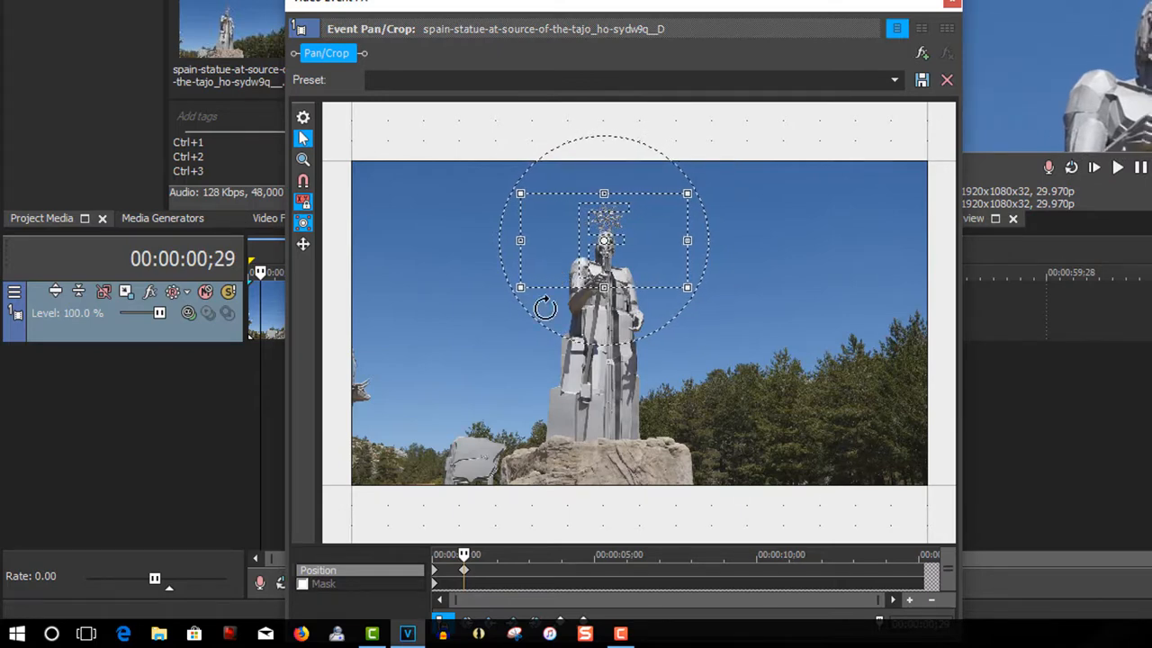
{"action": "right_click", "coordinate": [464, 572]}
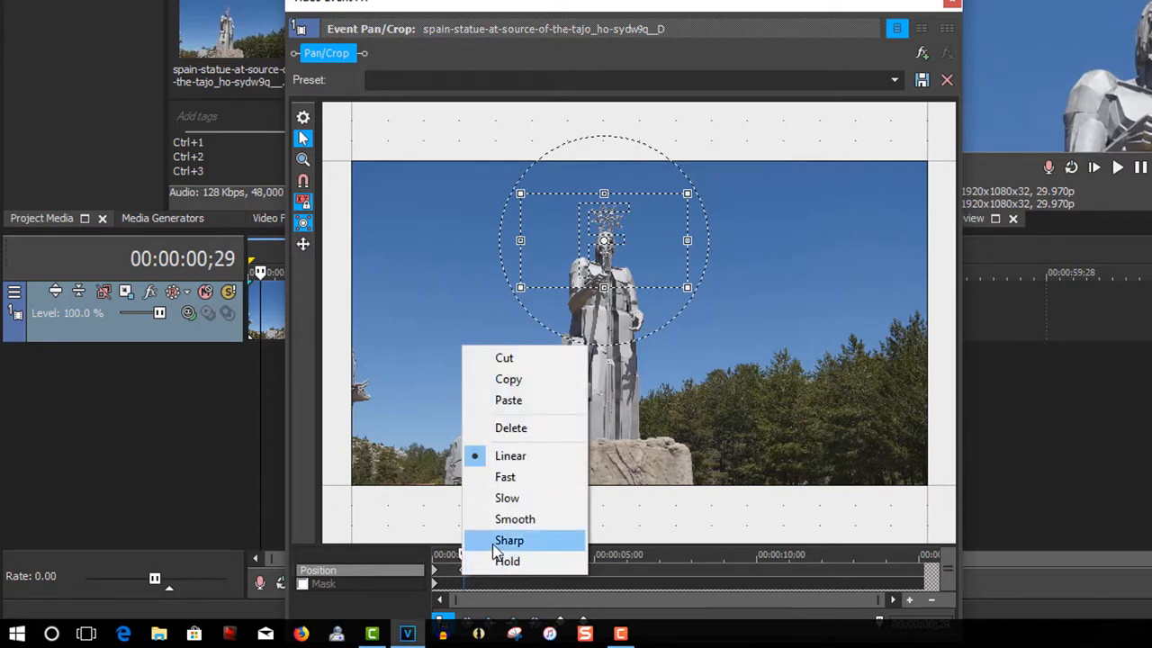
{"action": "left_click", "coordinate": [494, 540]}
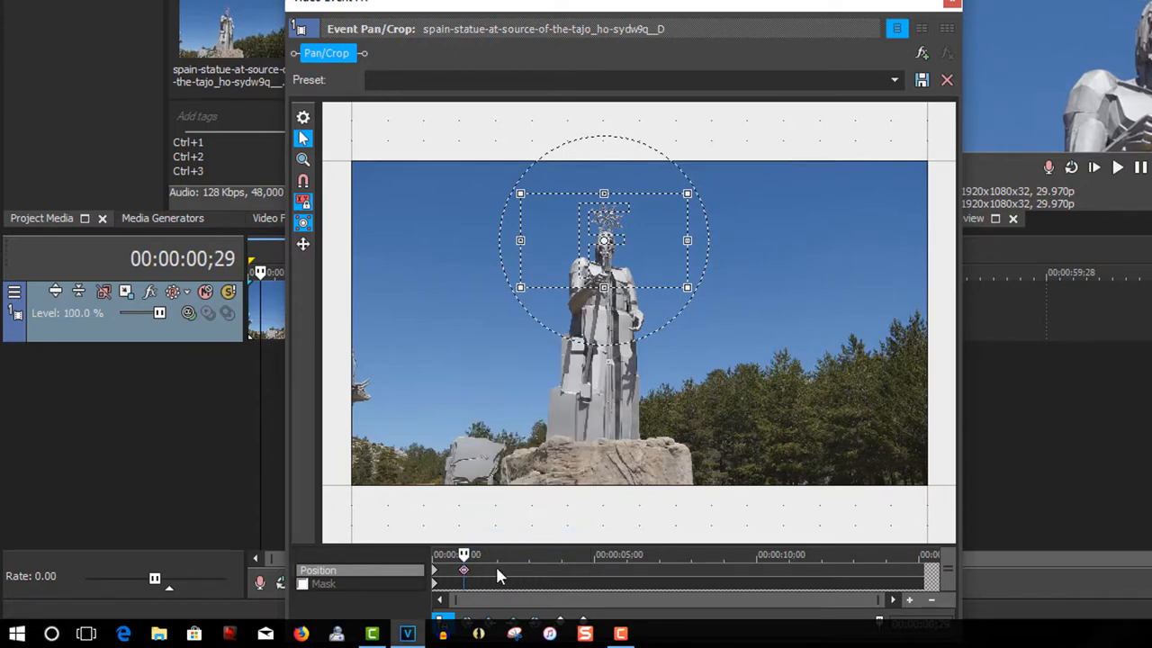
- Restore the crop to the full frame at 00:00:01;29 and set the new position keyframe to Sharp
{"action": "left_click", "coordinate": [498, 573]}
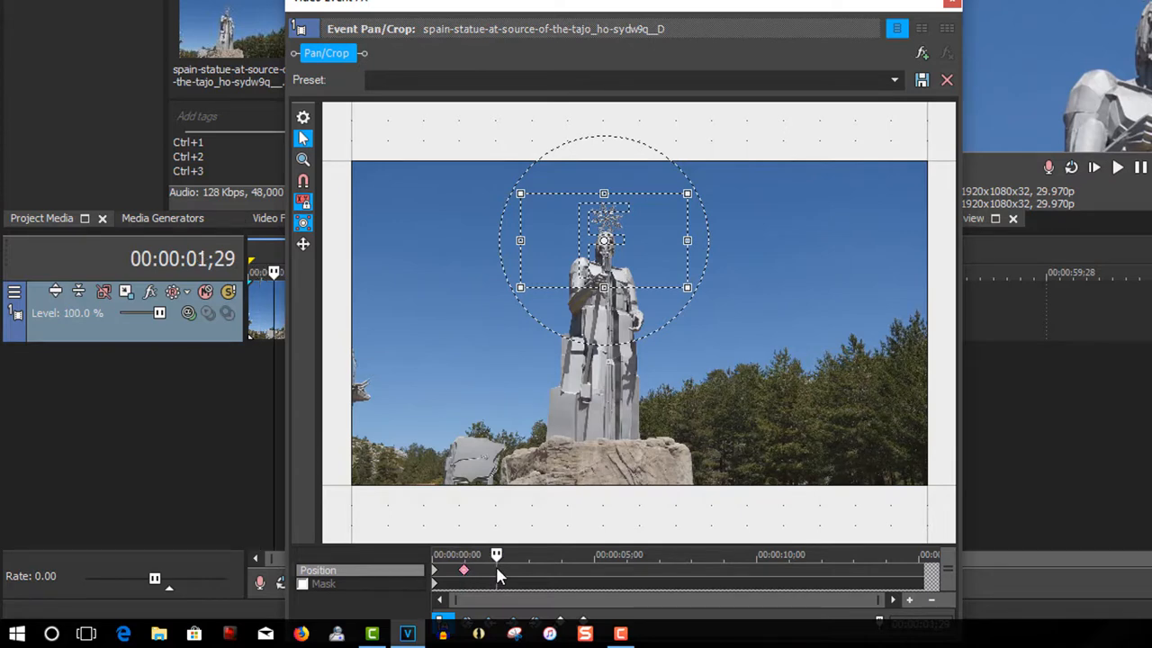
{"action": "right_click", "coordinate": [482, 396]}
{"action": "left_click", "coordinate": [504, 412]}
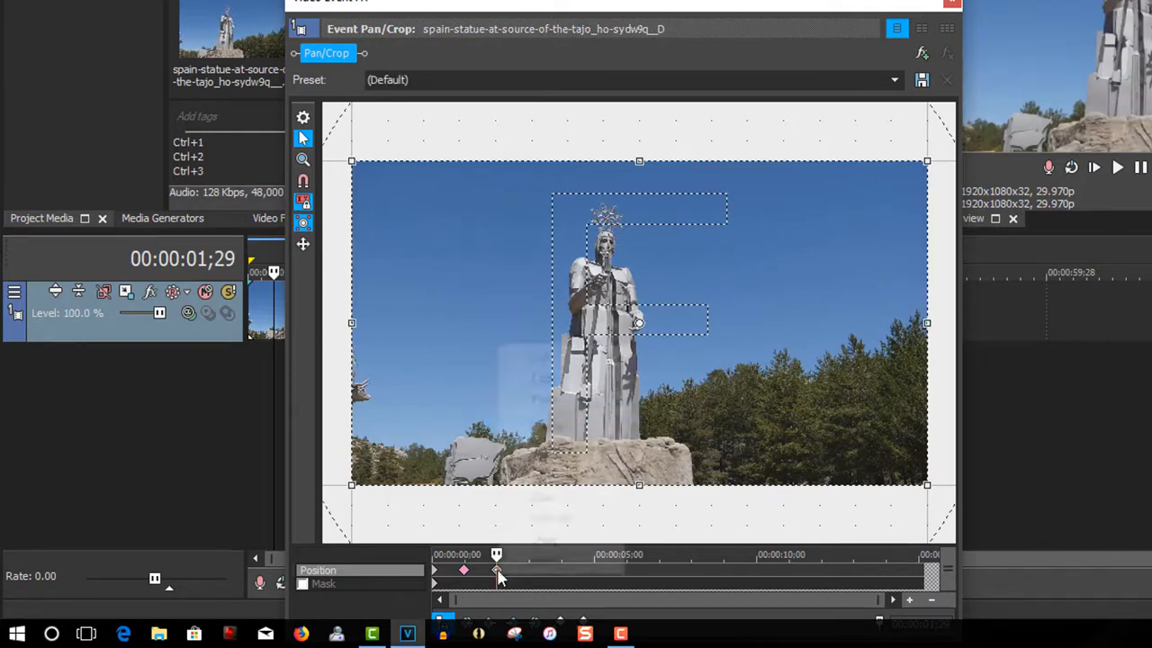
{"action": "right_click", "coordinate": [499, 573]}
{"action": "left_click", "coordinate": [520, 544]}
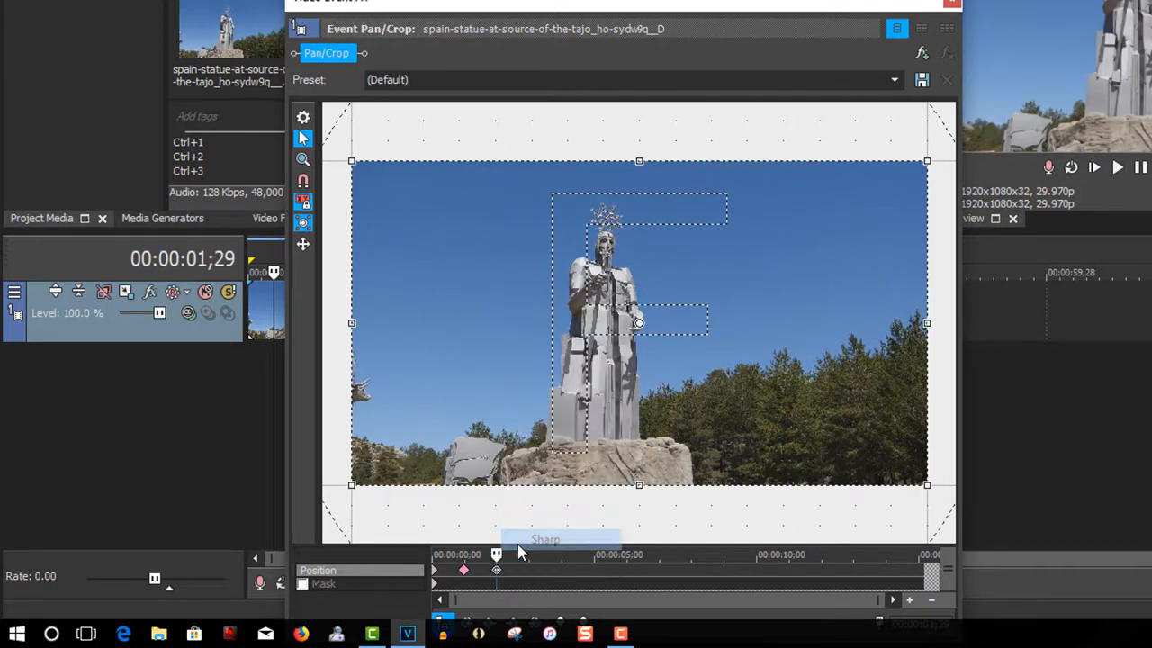
- Copy the zoomed-in position keyframe at 00:00:00;29 and paste it at 00:00:03;00
{"action": "right_click", "coordinate": [464, 572]}
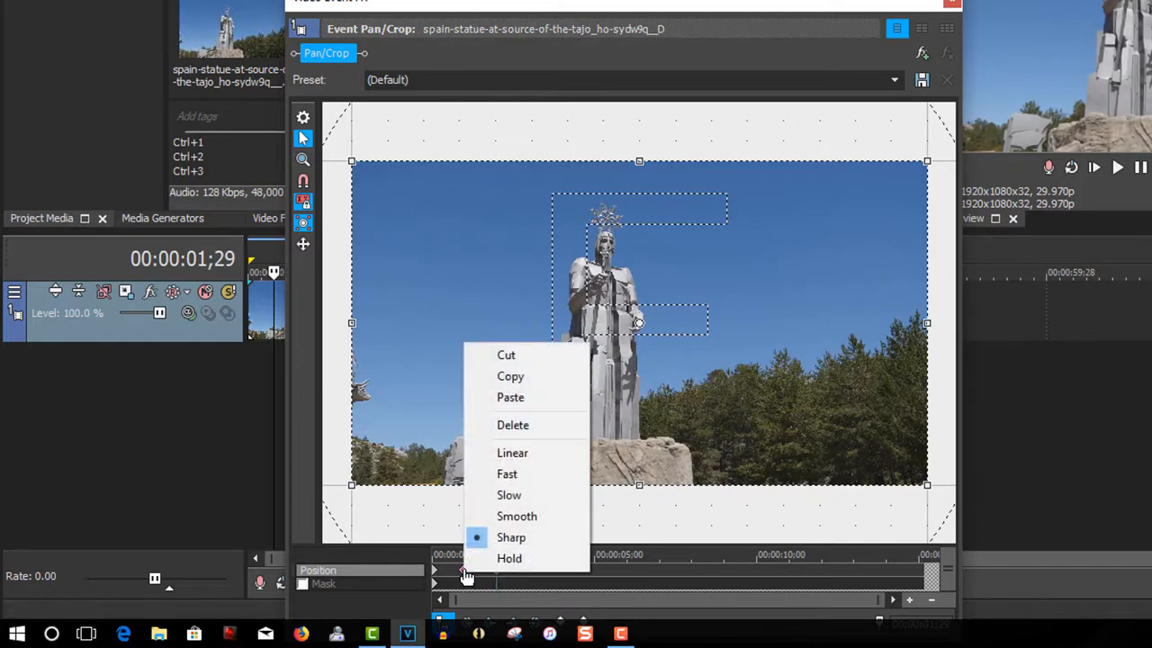
{"action": "left_click", "coordinate": [510, 376]}
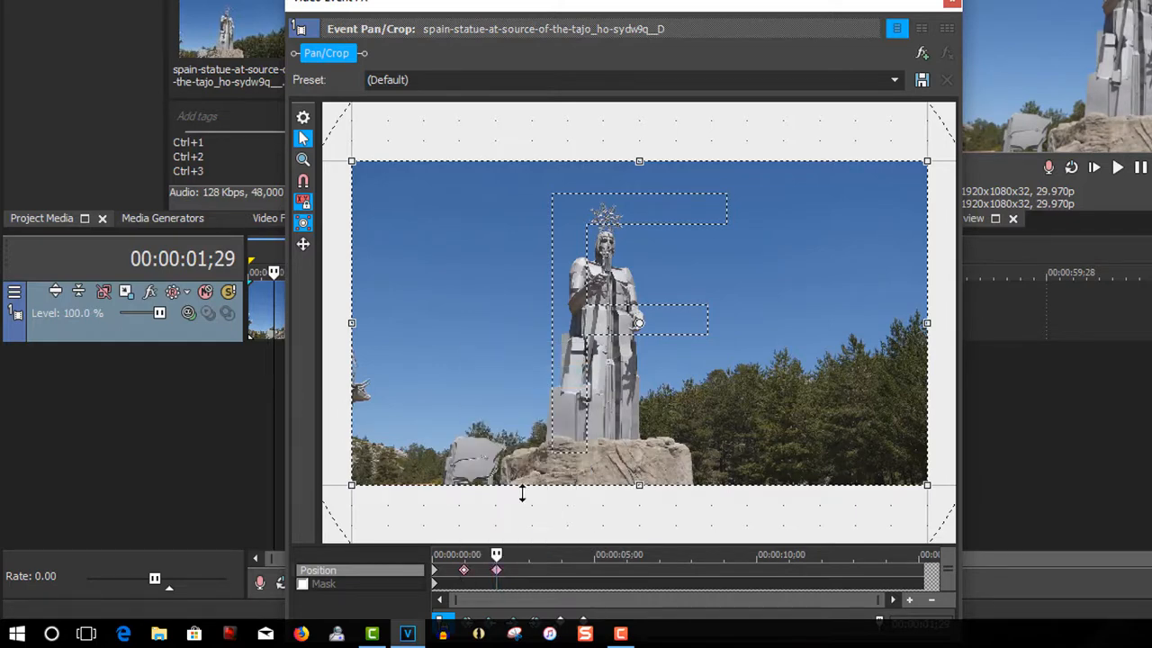
{"action": "left_click", "coordinate": [531, 579]}
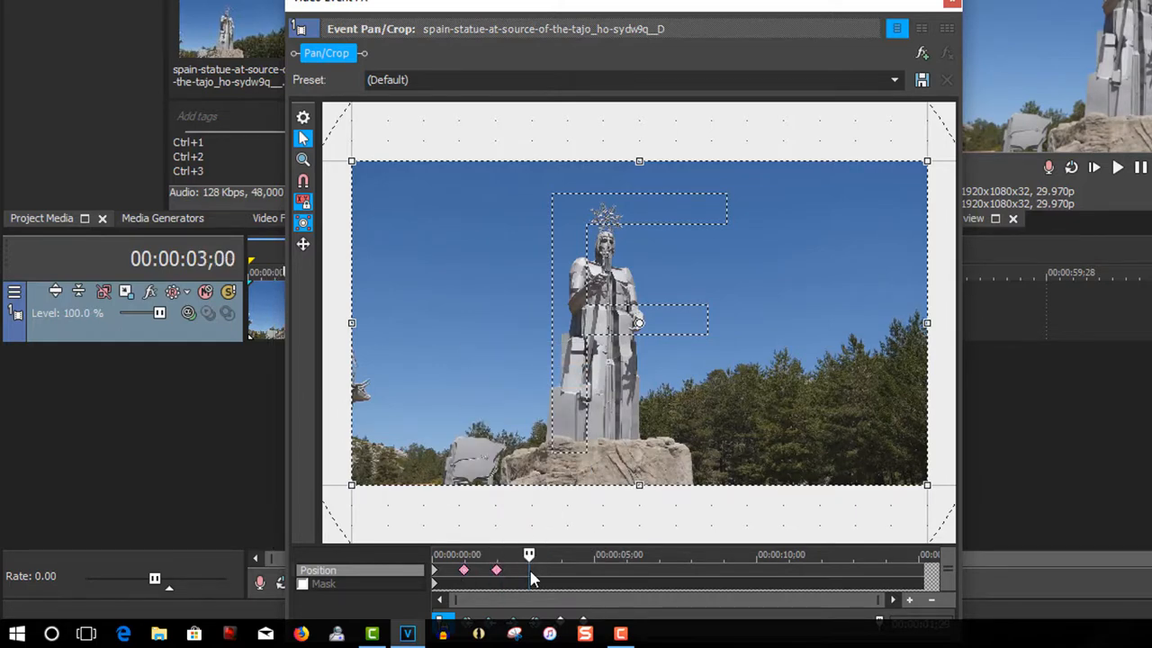
{"action": "right_click", "coordinate": [531, 578]}
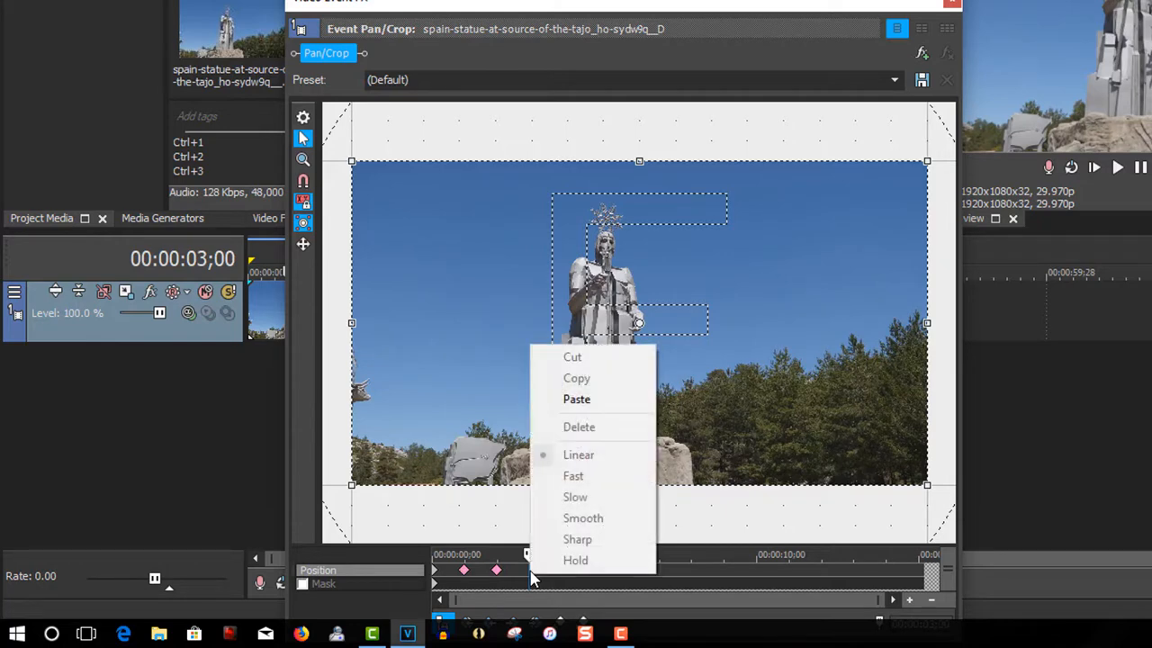
{"action": "left_click", "coordinate": [568, 405]}
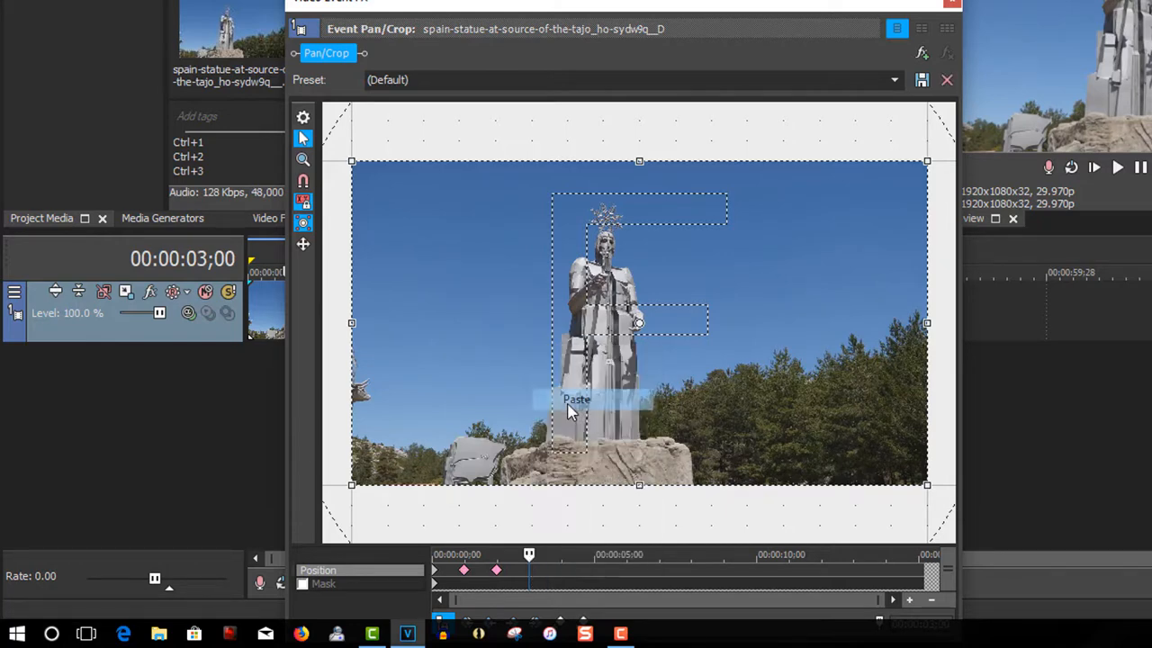
- Restore the full-frame crop at 00:00:03;28 and make that position keyframe Sharp
{"action": "left_click", "coordinate": [559, 579]}
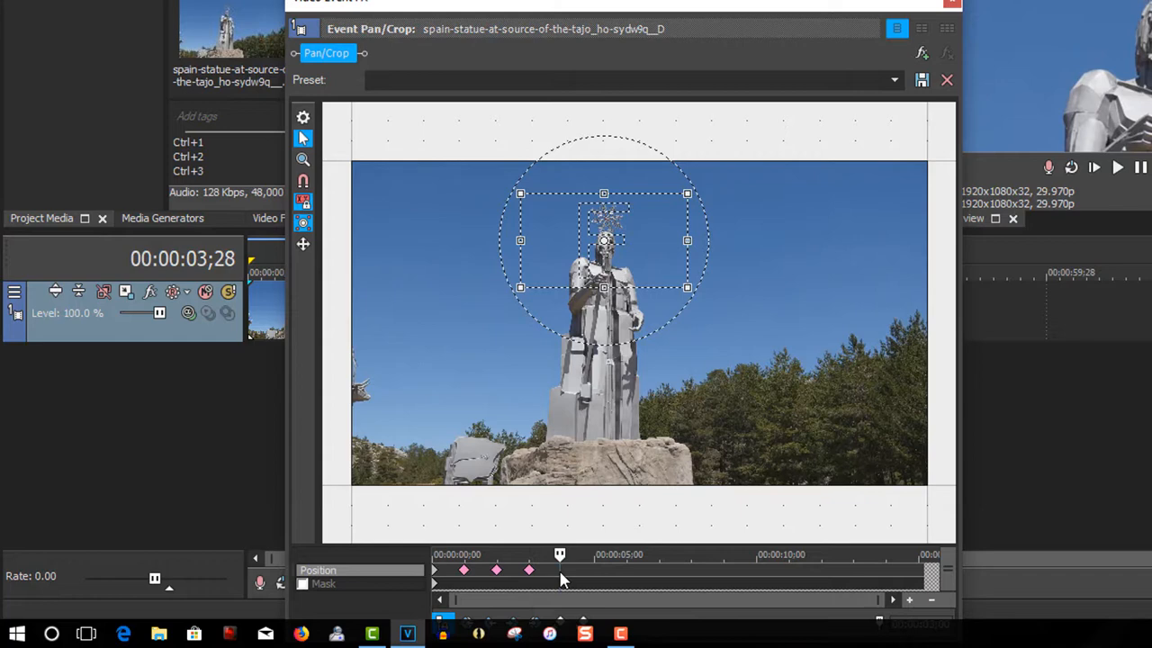
{"action": "right_click", "coordinate": [569, 432]}
{"action": "left_click", "coordinate": [585, 447]}
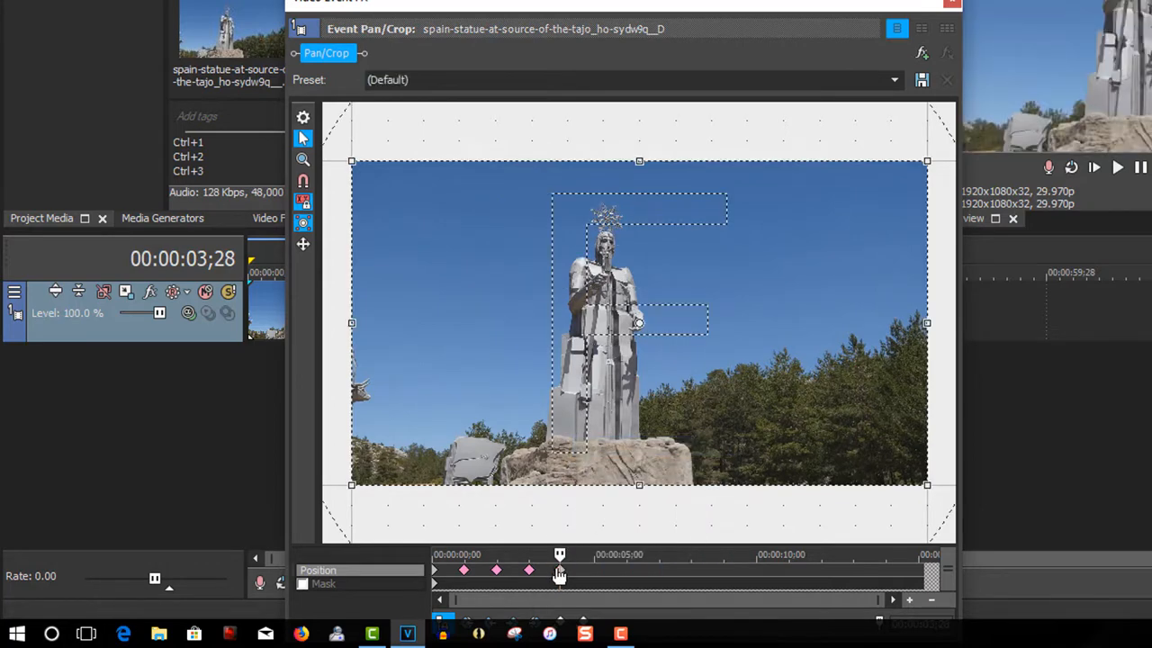
{"action": "right_click", "coordinate": [561, 574]}
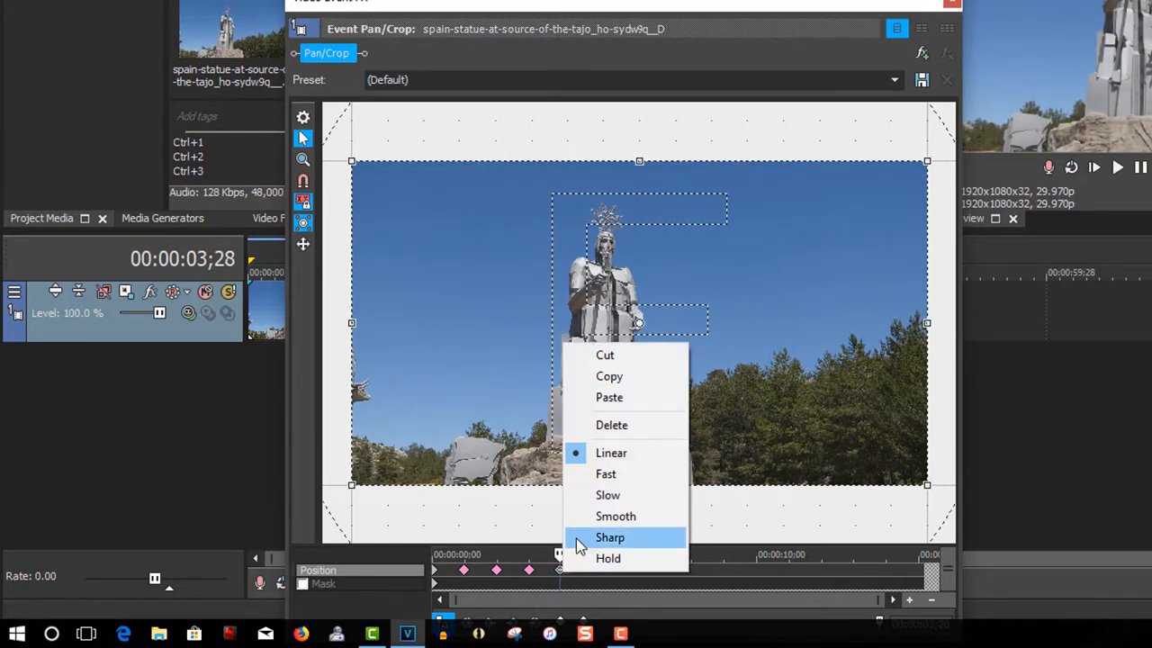
{"action": "left_click", "coordinate": [584, 538]}
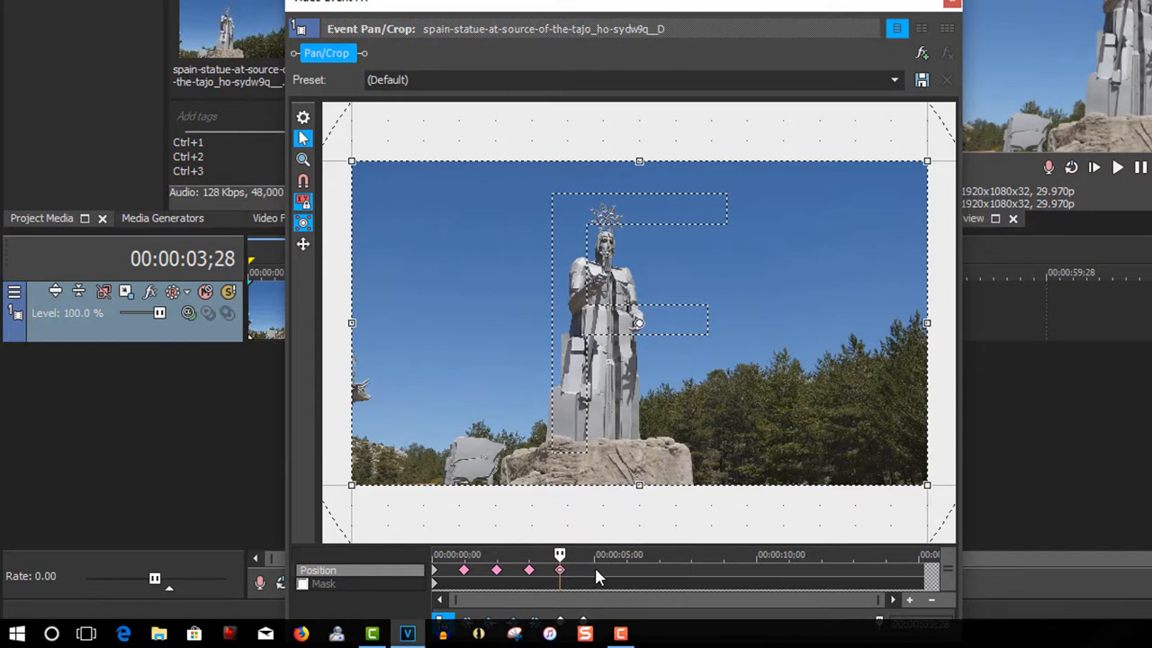
- Paste the copied zoomed-in position keyframe at 00:00:05;01
{"action": "left_click", "coordinate": [594, 572]}
{"action": "right_click", "coordinate": [594, 571]}
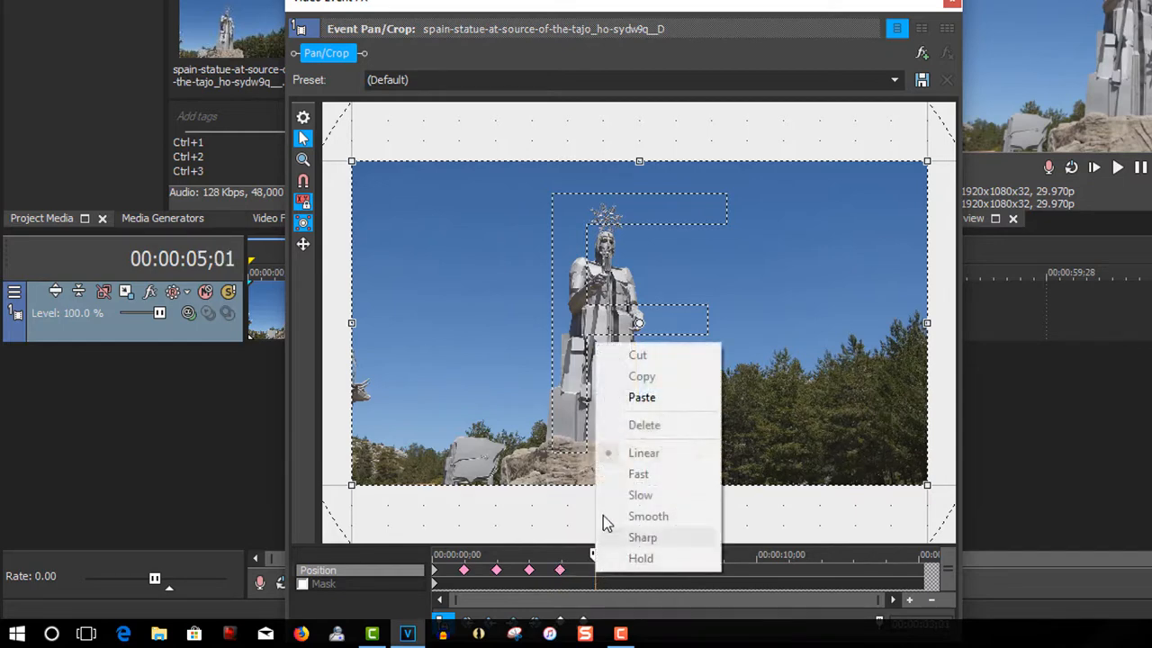
{"action": "left_click", "coordinate": [629, 403]}
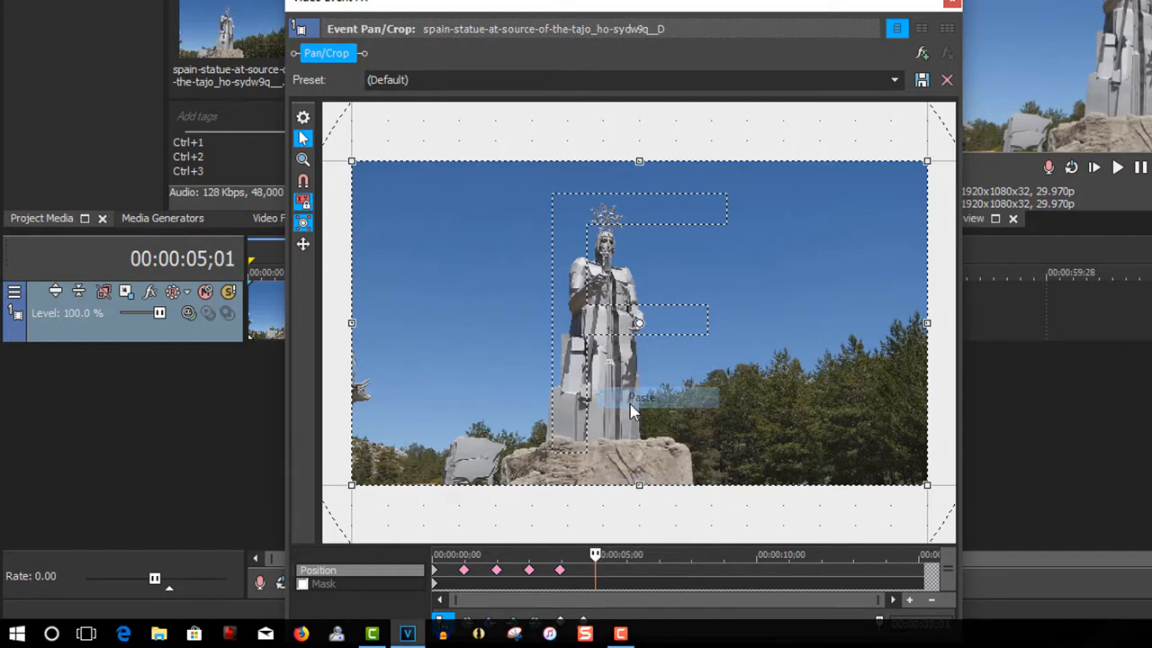
- Restore the crop to the full frame at 00:00:05;29 and set its position keyframe to Sharp
{"action": "left_click", "coordinate": [628, 576]}
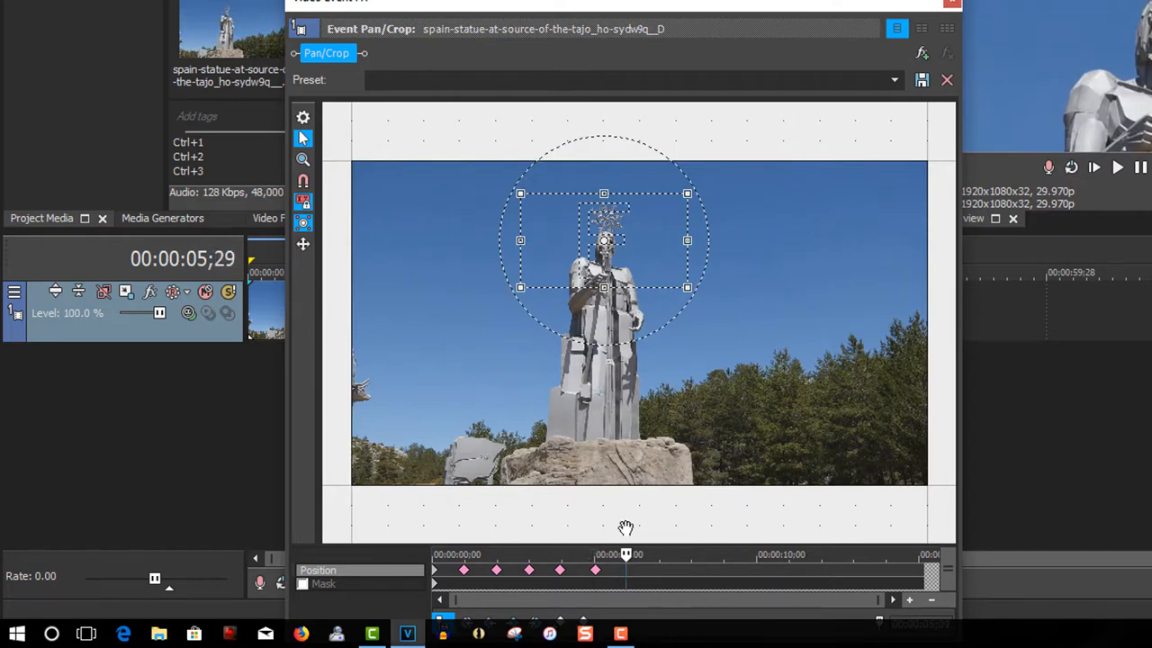
{"action": "right_click", "coordinate": [608, 421]}
{"action": "left_click", "coordinate": [648, 439]}
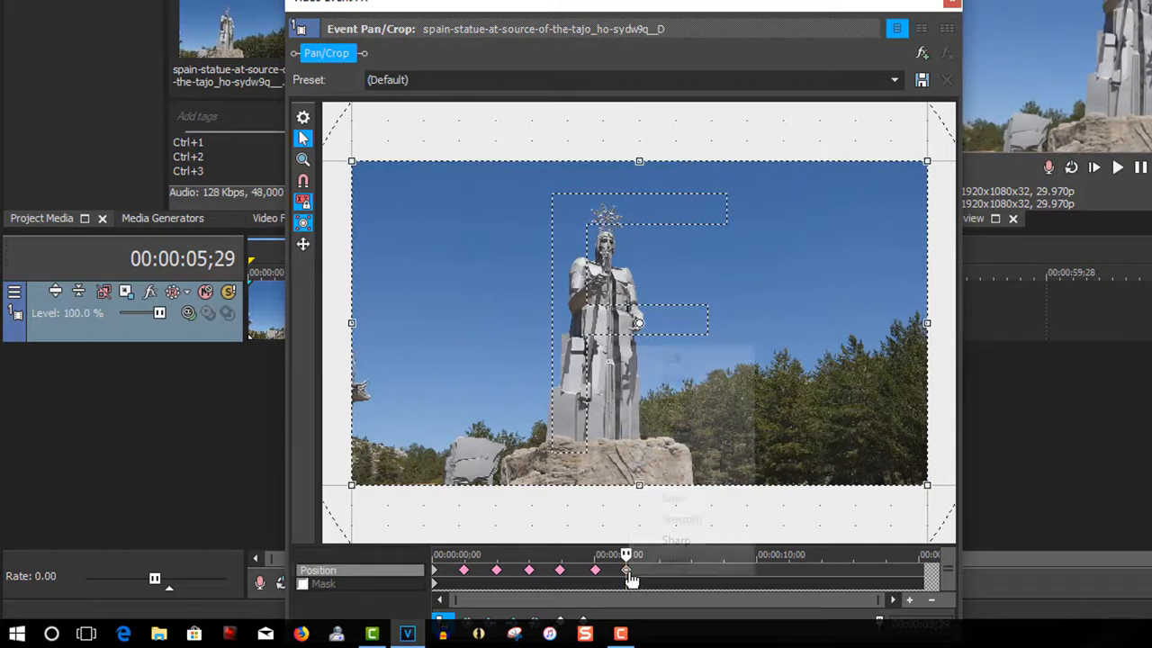
{"action": "right_click", "coordinate": [628, 570]}
{"action": "left_click", "coordinate": [640, 544]}
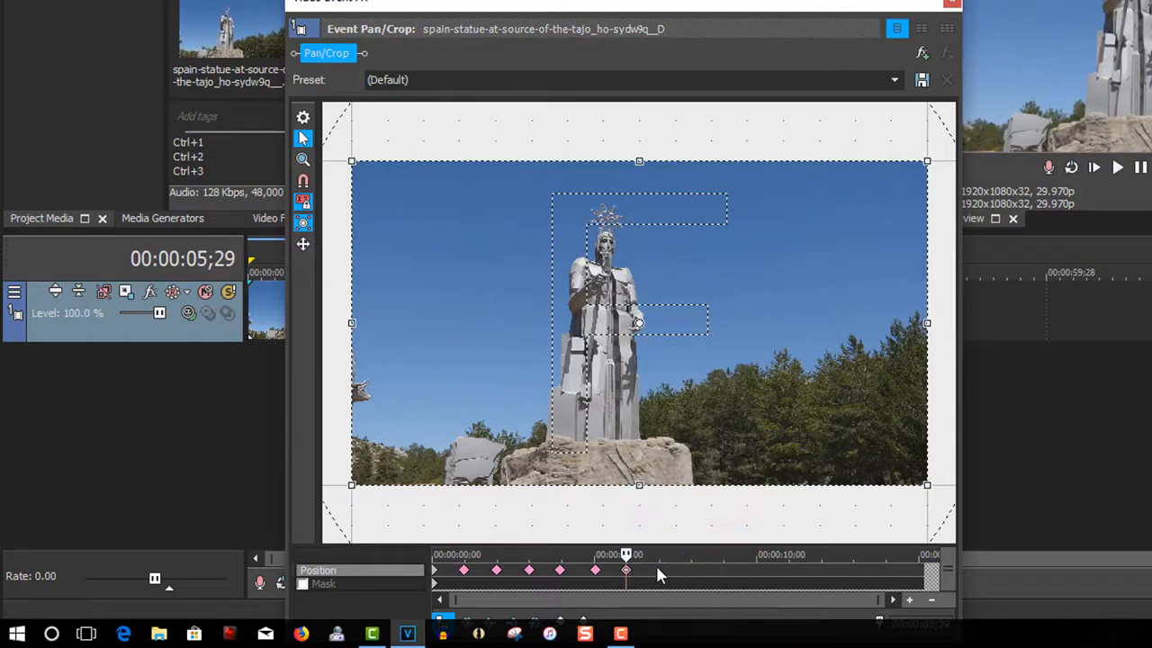
- Paste the copied zoomed-in position keyframe at 00:00:06;29
{"action": "left_click", "coordinate": [658, 565]}
{"action": "right_click", "coordinate": [661, 576]}
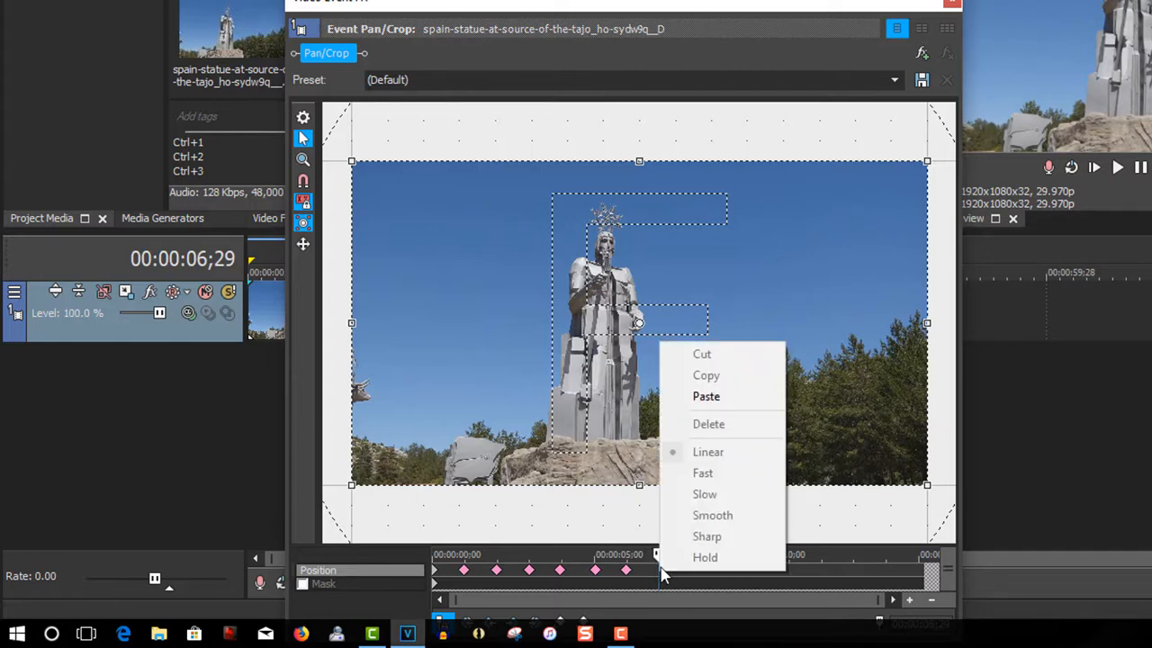
{"action": "left_click", "coordinate": [703, 399]}
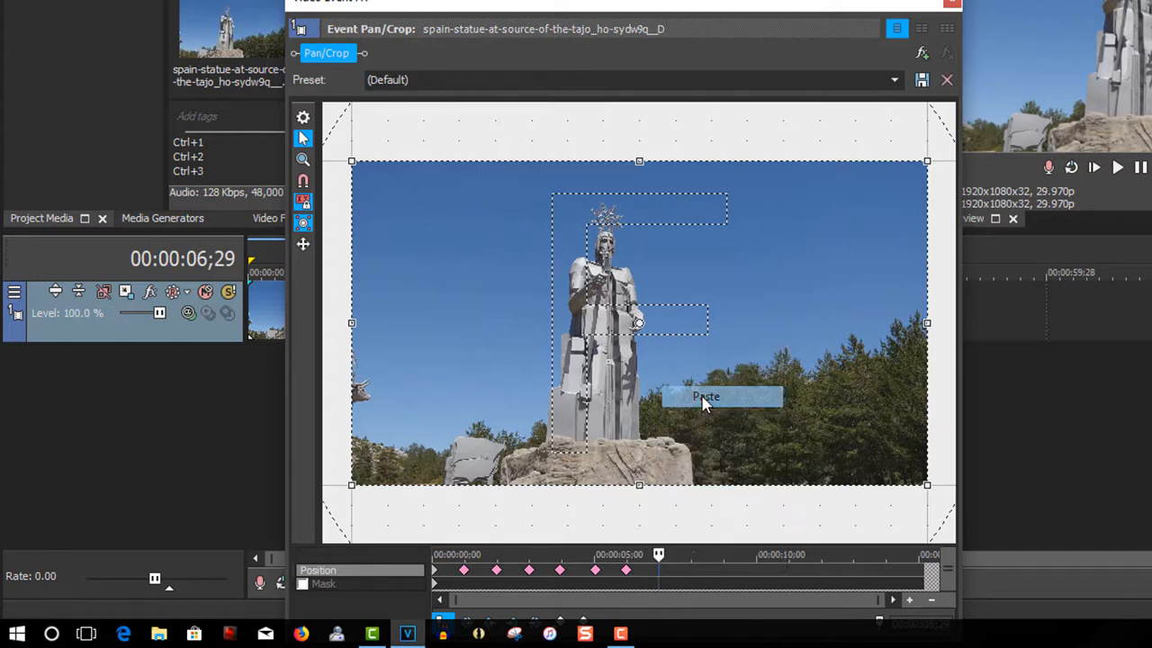
- Restore the full-frame crop at 00:00:07;29 and set that position keyframe to Sharp
{"action": "left_click", "coordinate": [693, 573]}
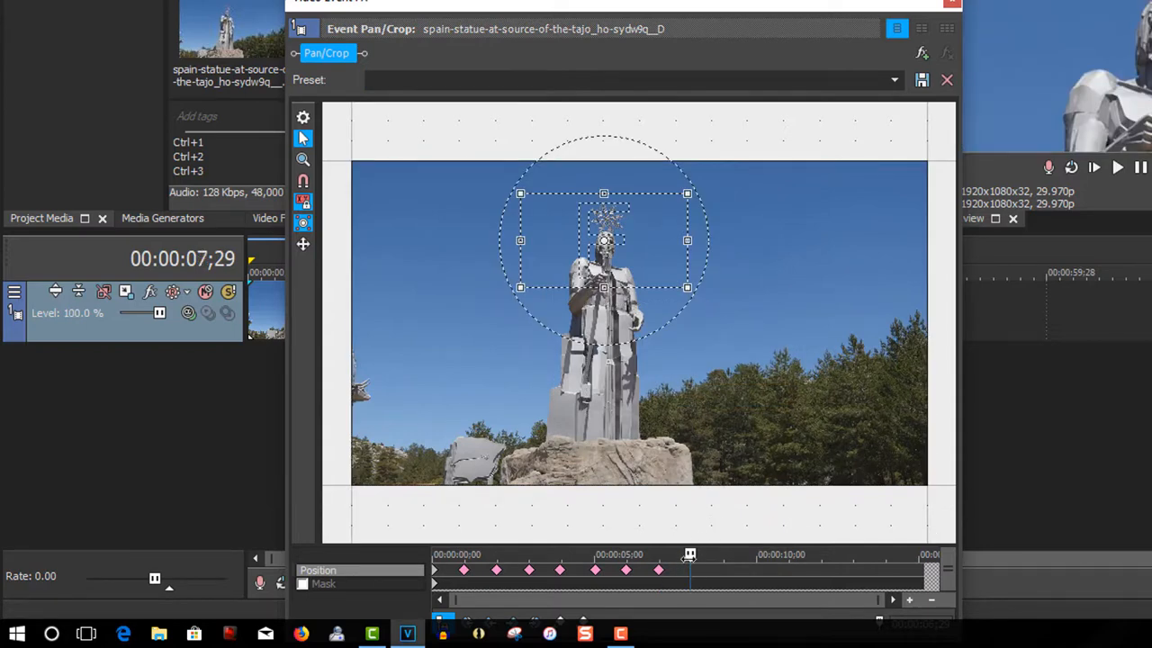
{"action": "right_click", "coordinate": [666, 418]}
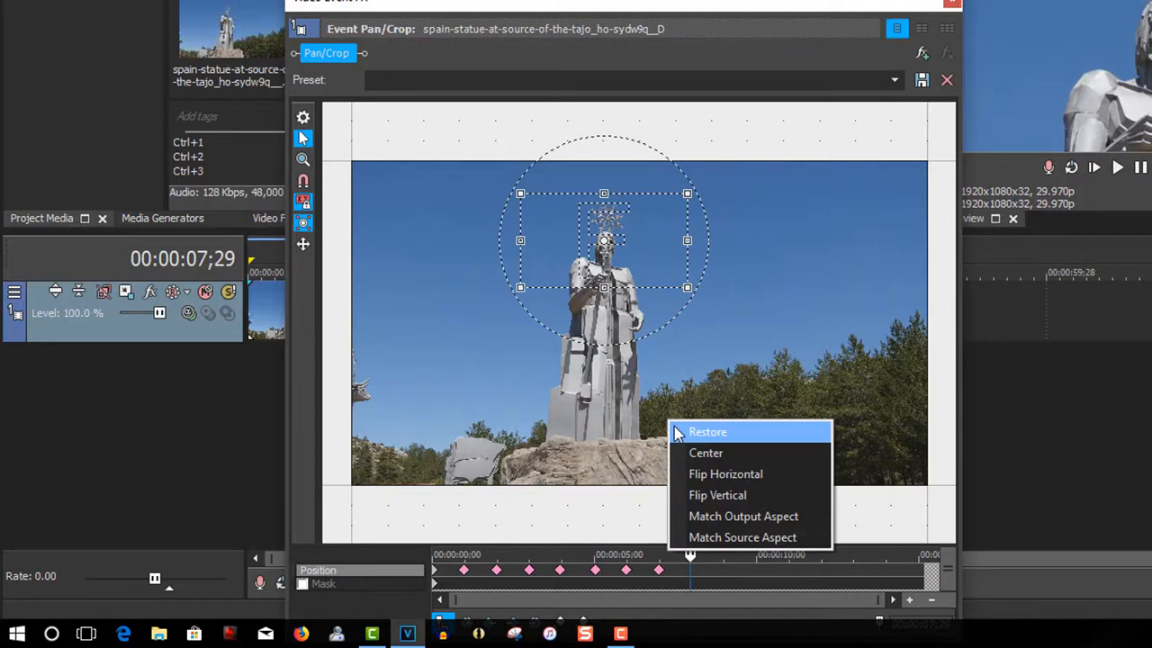
{"action": "left_click", "coordinate": [684, 431]}
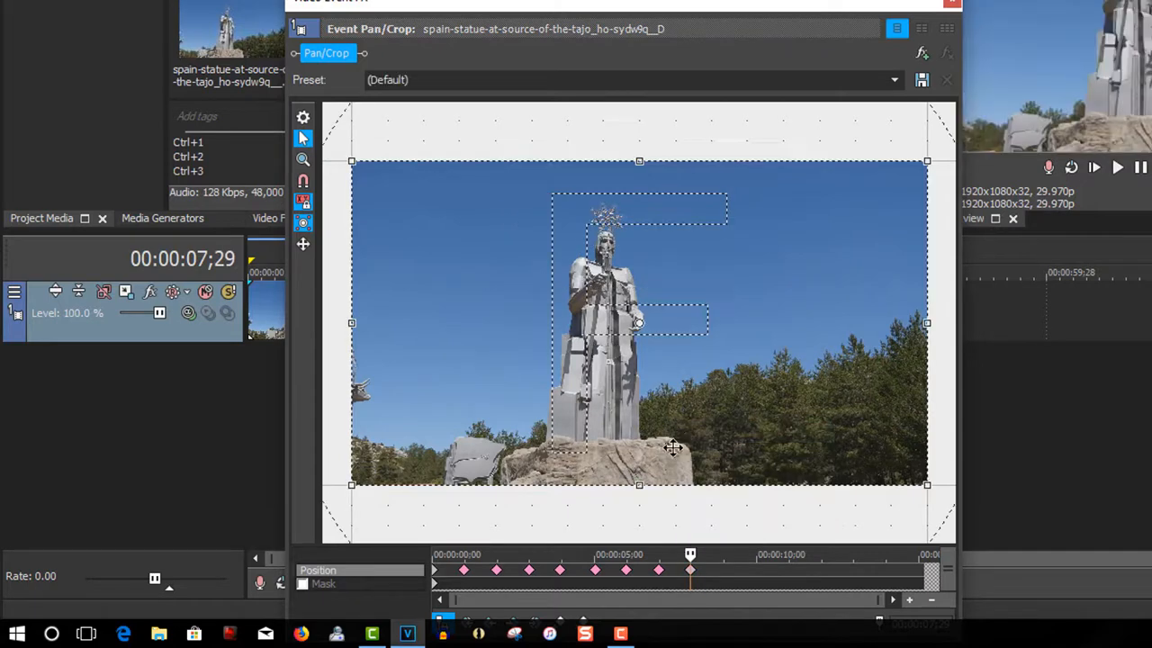
{"action": "right_click", "coordinate": [692, 573]}
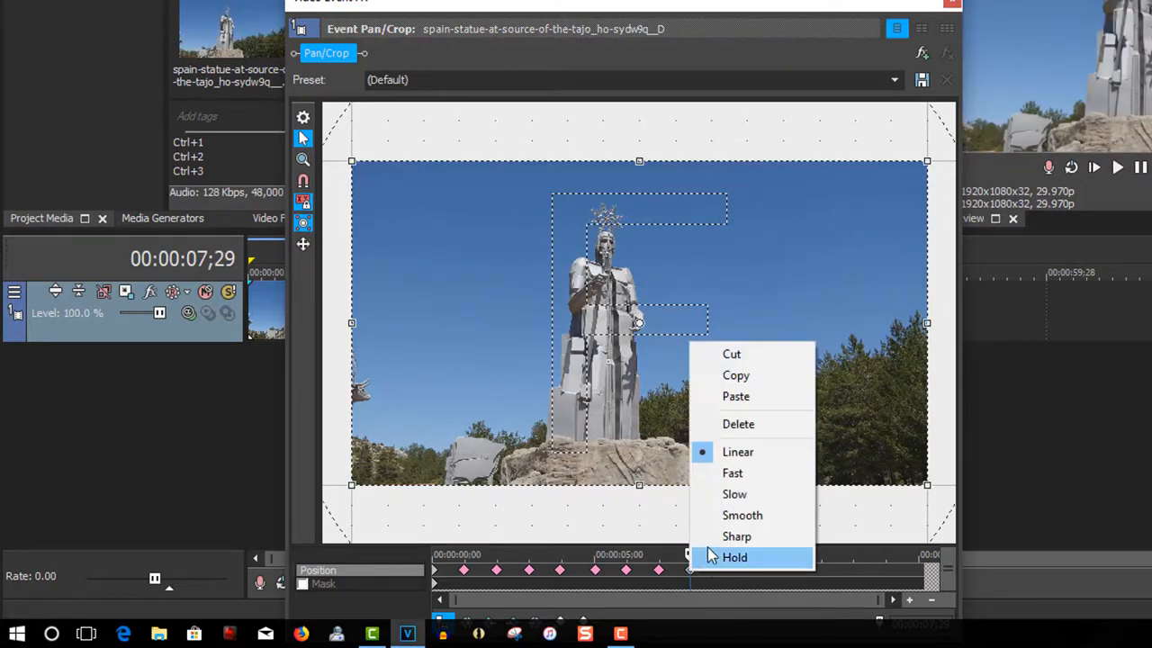
{"action": "left_click", "coordinate": [711, 537]}
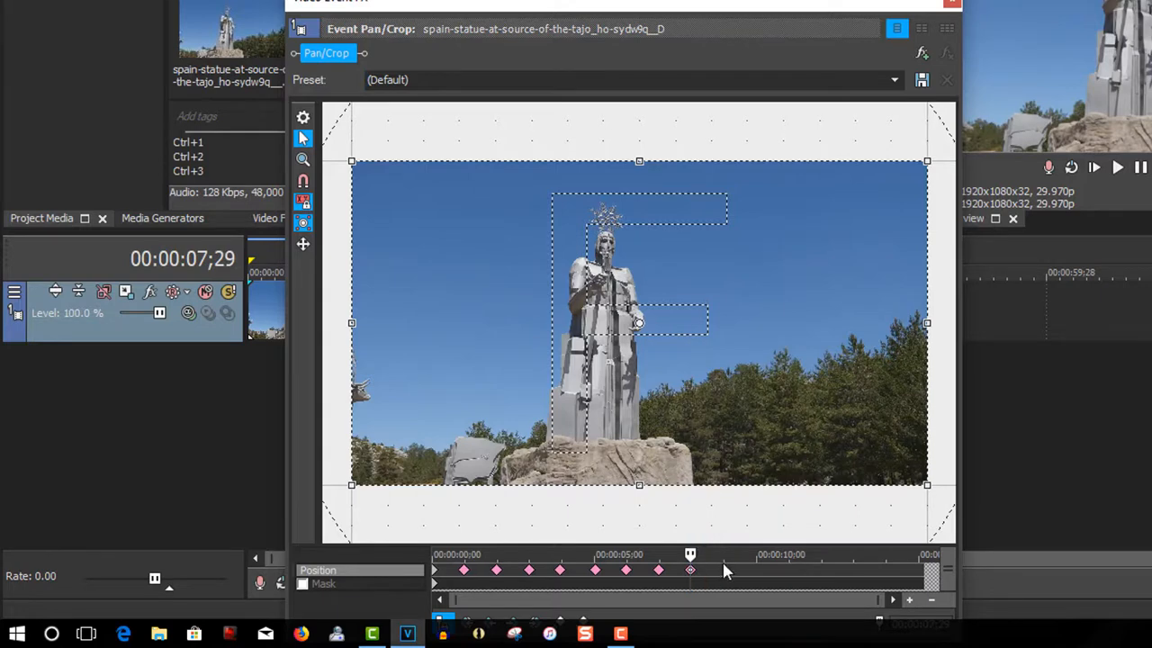
- Paste the copied zoomed-in position keyframe at 00:00:09;01
{"action": "left_click", "coordinate": [725, 565]}
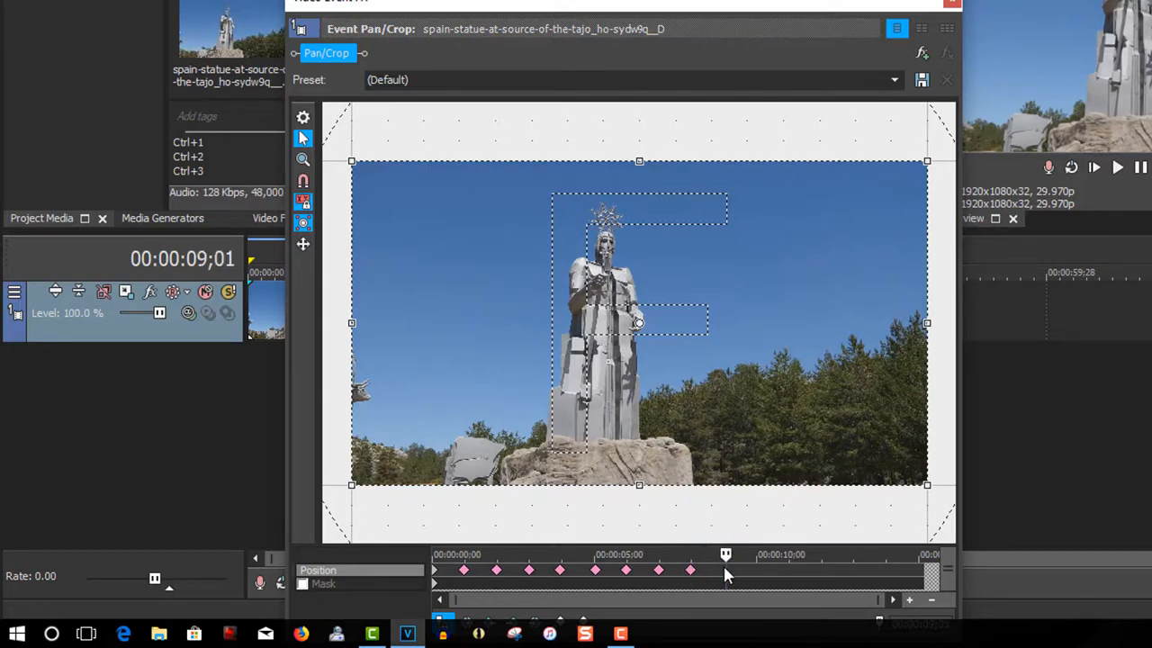
{"action": "right_click", "coordinate": [724, 569]}
{"action": "left_click", "coordinate": [753, 398]}
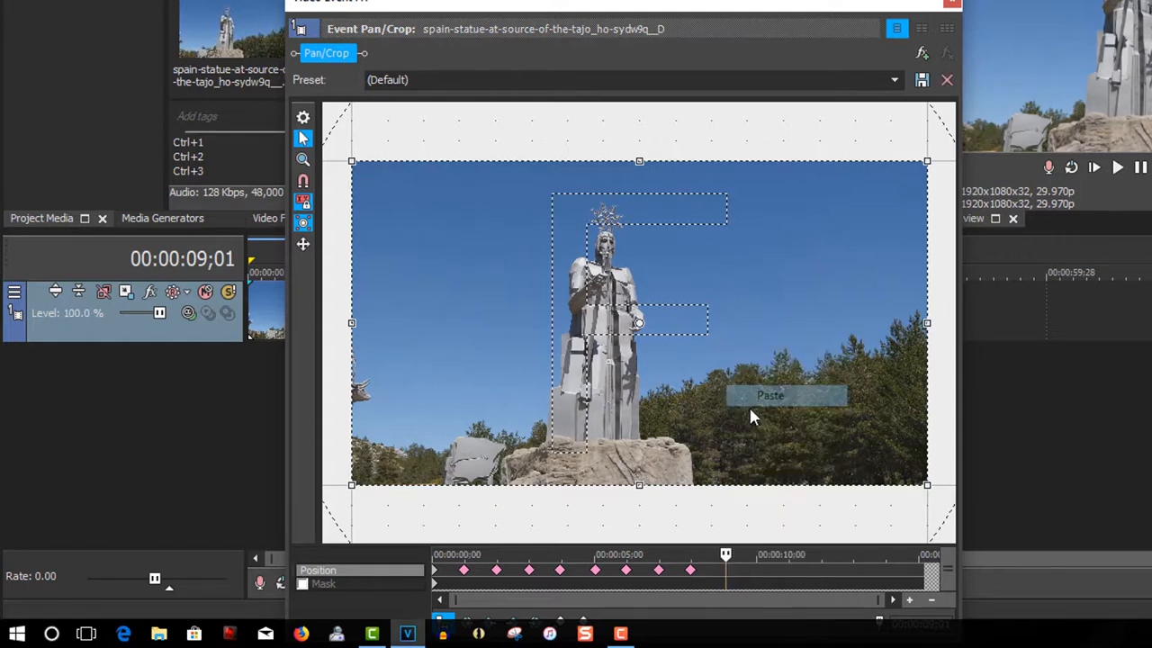
- Restore the crop to the full frame at 00:00:10;01 and set its position keyframe to Sharp
{"action": "left_click", "coordinate": [757, 569]}
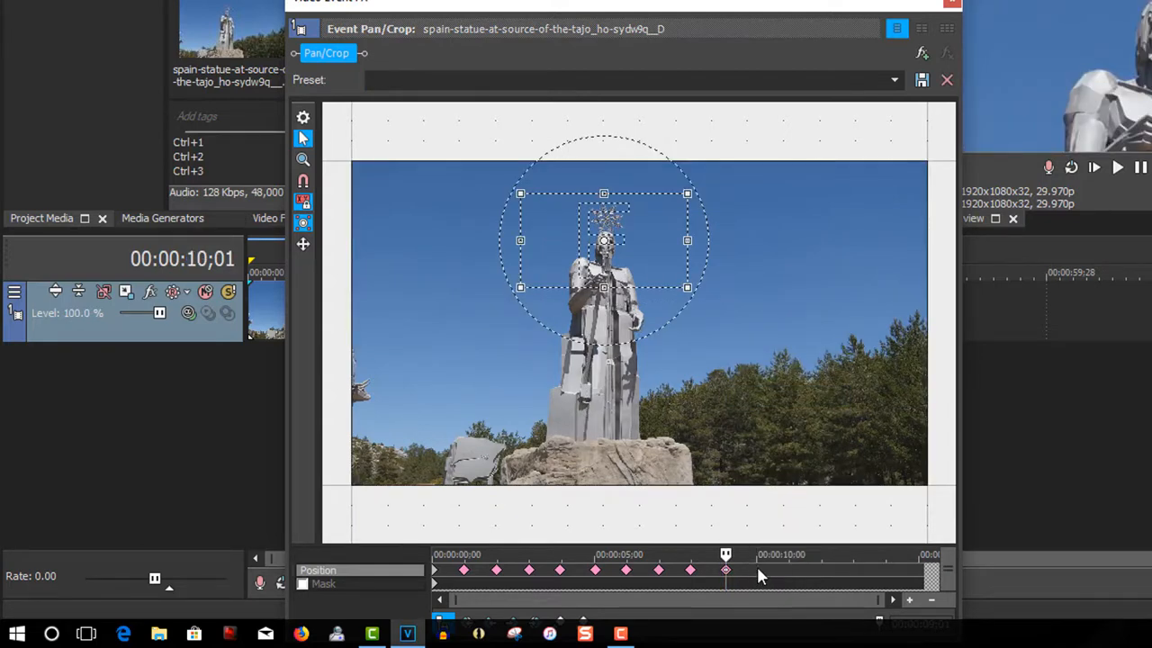
{"action": "right_click", "coordinate": [717, 417]}
{"action": "left_click", "coordinate": [734, 432]}
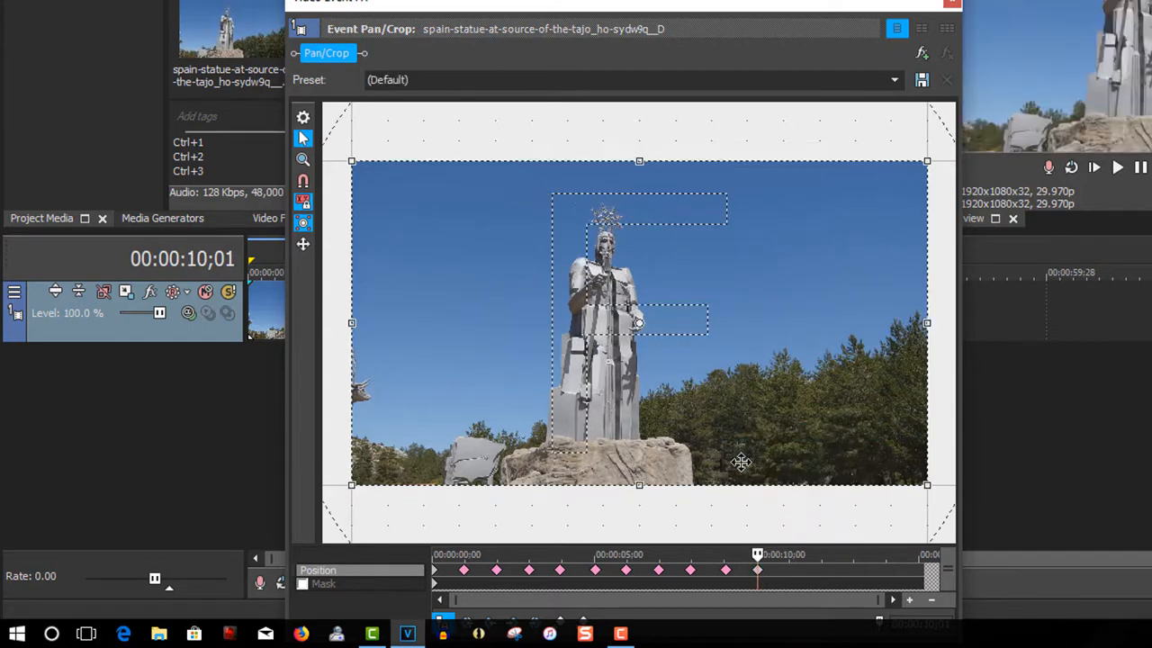
{"action": "right_click", "coordinate": [758, 571]}
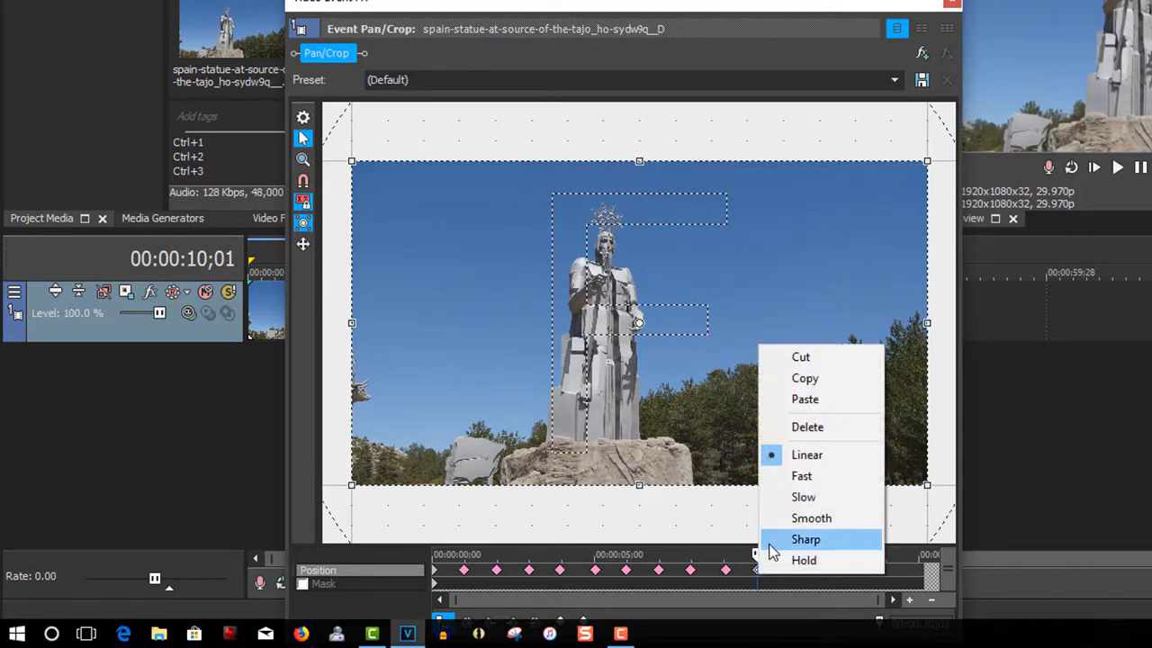
{"action": "left_click", "coordinate": [772, 544]}
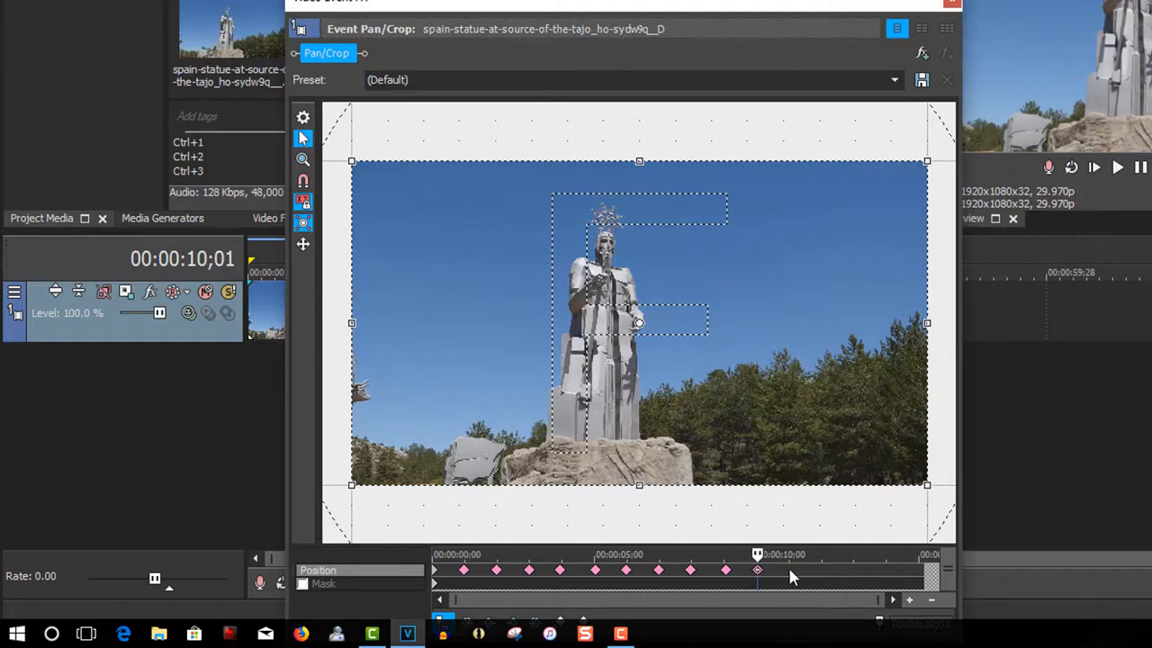
- Paste the copied zoomed-in position keyframe at 00:00:11;00
{"action": "left_click", "coordinate": [789, 570]}
{"action": "right_click", "coordinate": [789, 569]}
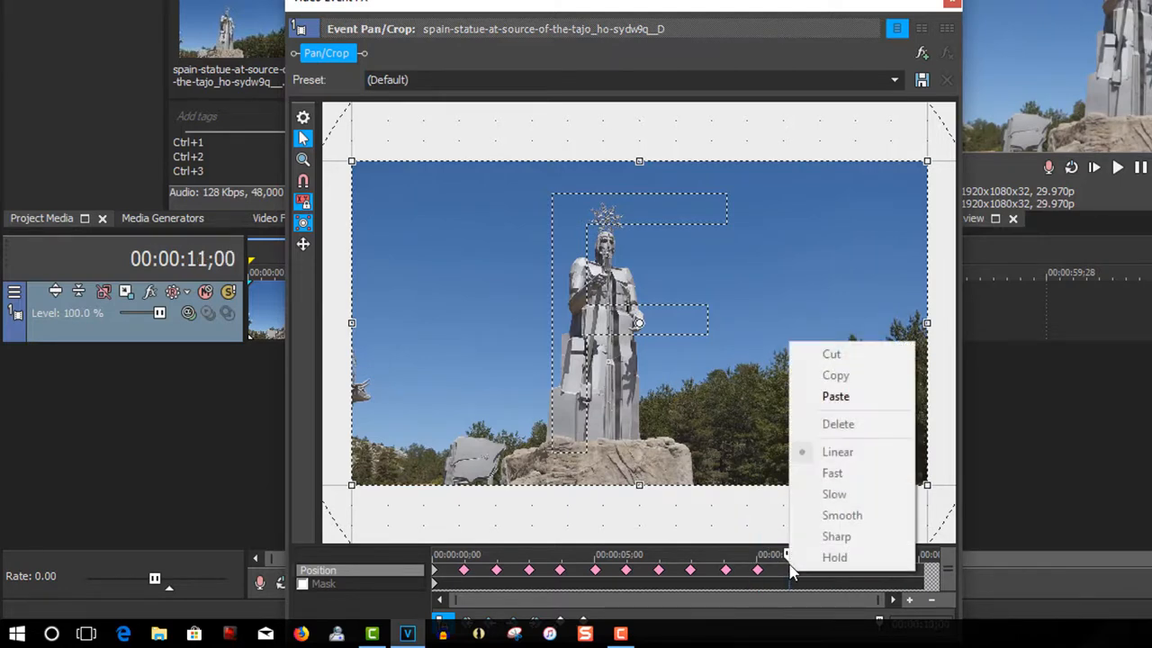
{"action": "left_click", "coordinate": [826, 399]}
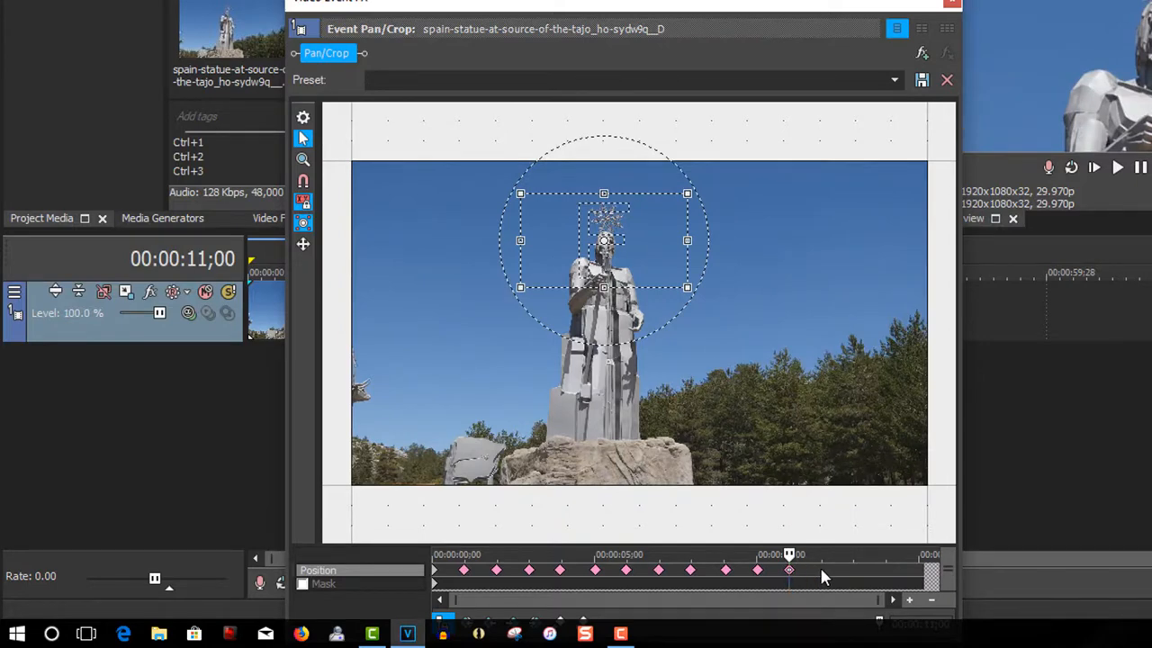
- Restore the full-frame crop at 00:00:11;29 and make that position keyframe Sharp
{"action": "left_click", "coordinate": [819, 569]}
{"action": "right_click", "coordinate": [751, 411]}
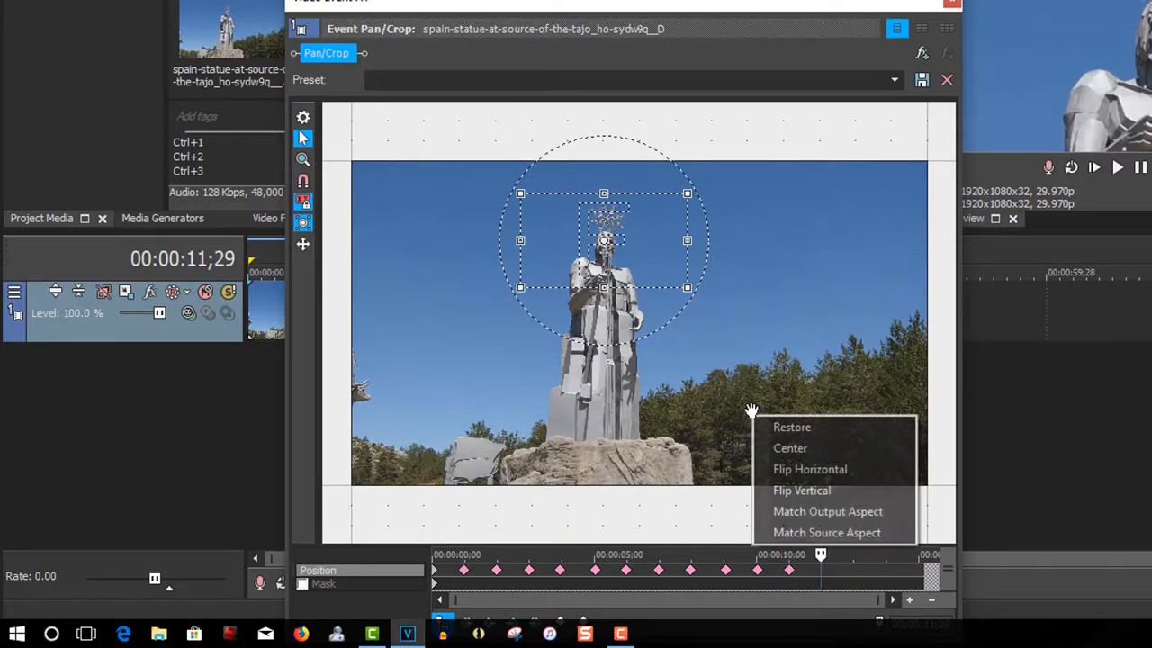
{"action": "left_click", "coordinate": [765, 426]}
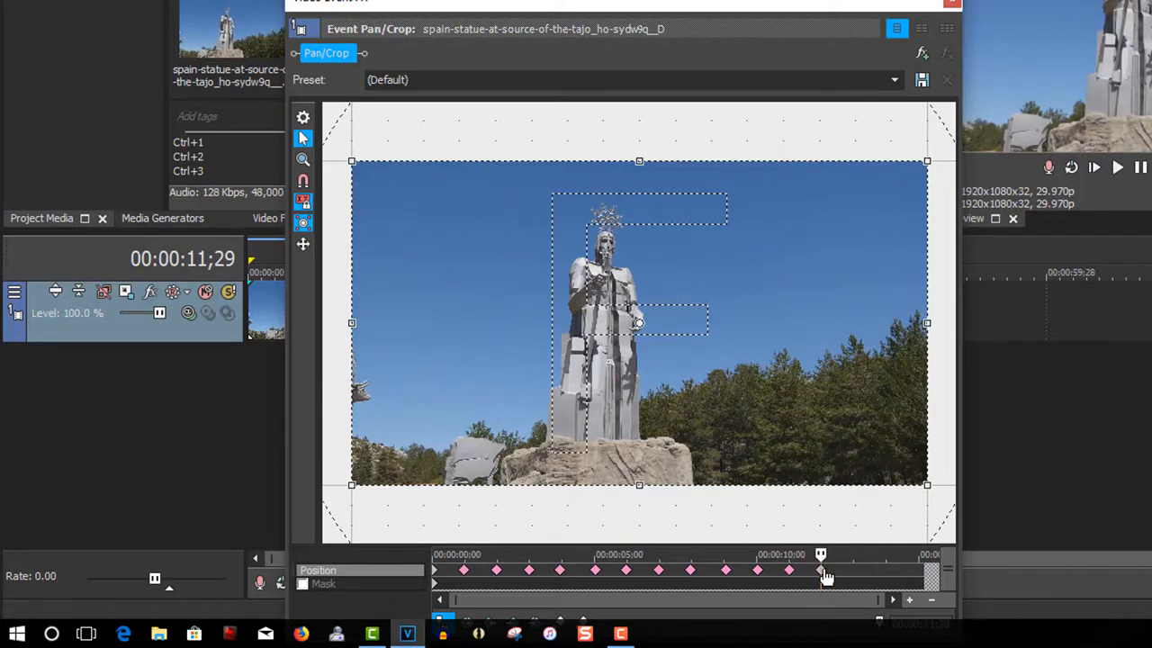
{"action": "right_click", "coordinate": [826, 579]}
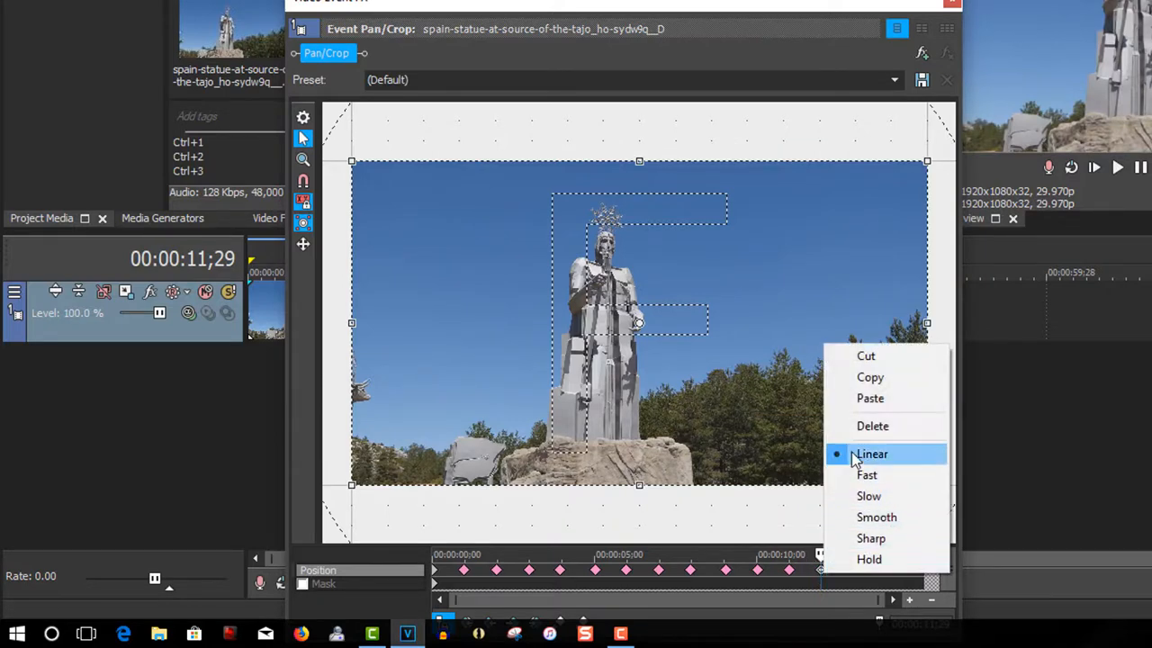
{"action": "left_click", "coordinate": [869, 538]}
{"action": "left_click", "coordinate": [853, 564]}
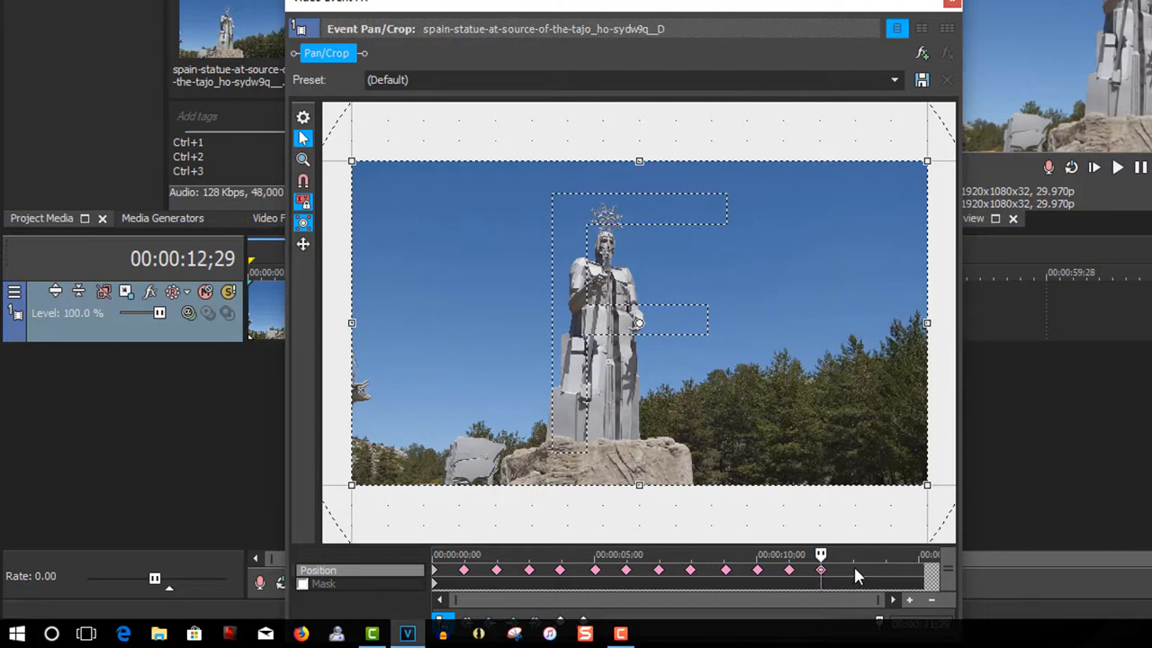
{"action": "right_click", "coordinate": [803, 436]}
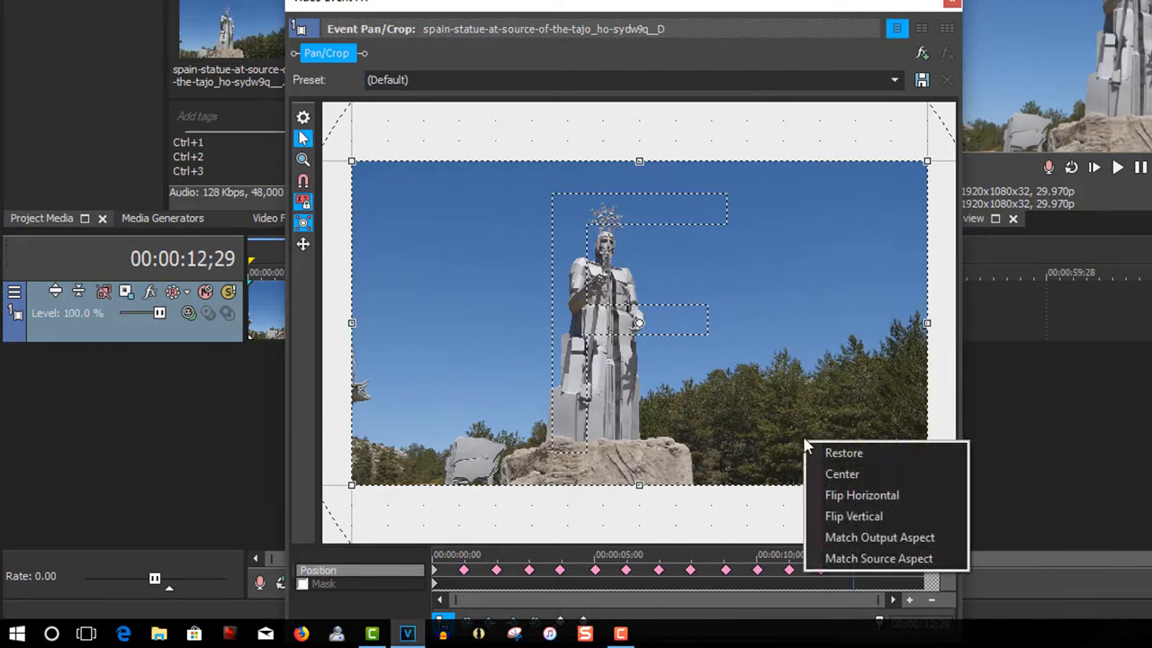
{"action": "left_click", "coordinate": [841, 584]}
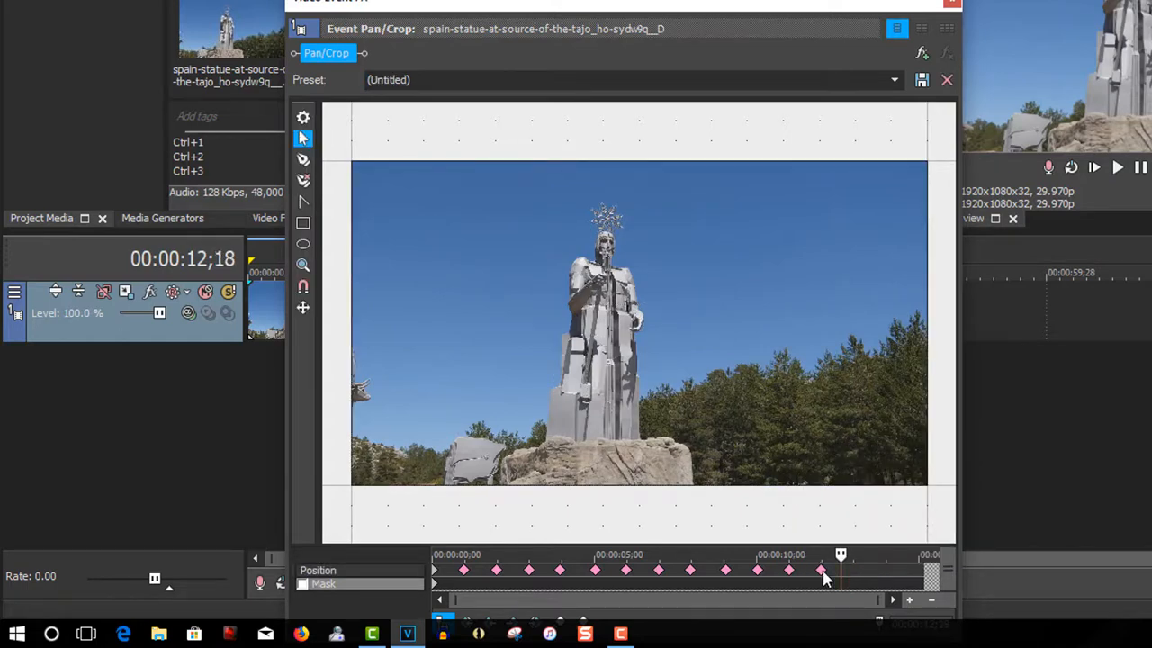
{"action": "left_click", "coordinate": [821, 571]}
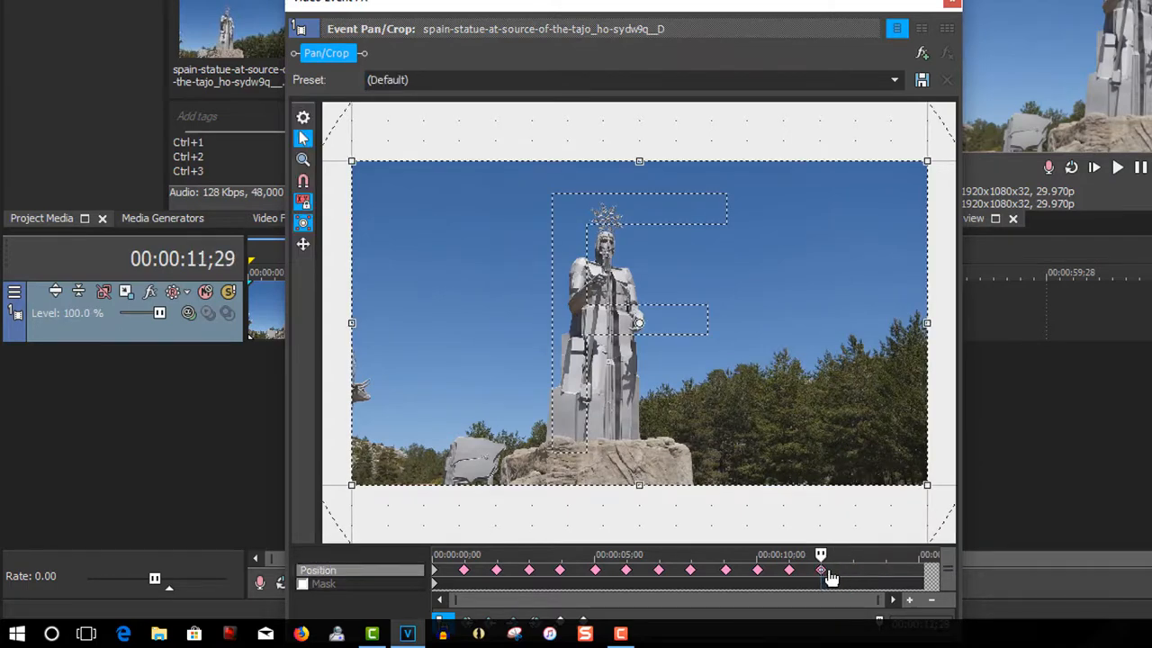
- Paste the copied zoomed-in position keyframe at 00:00:12;28
{"action": "left_click", "coordinate": [850, 570]}
{"action": "right_click", "coordinate": [851, 570]}
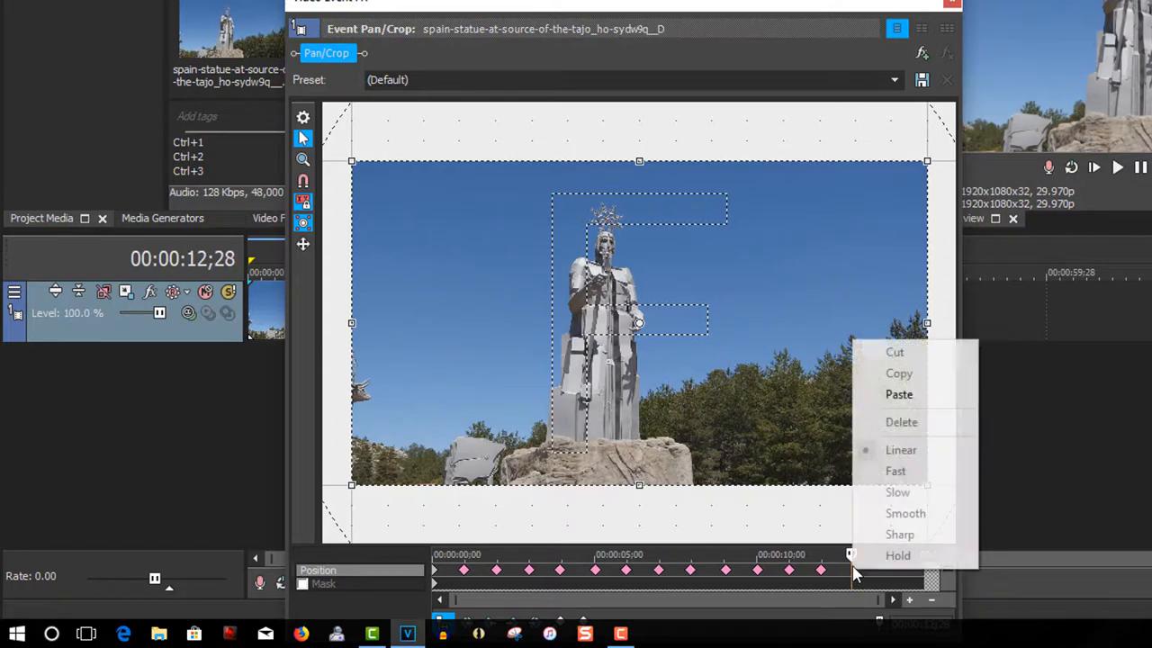
{"action": "left_click", "coordinate": [877, 395]}
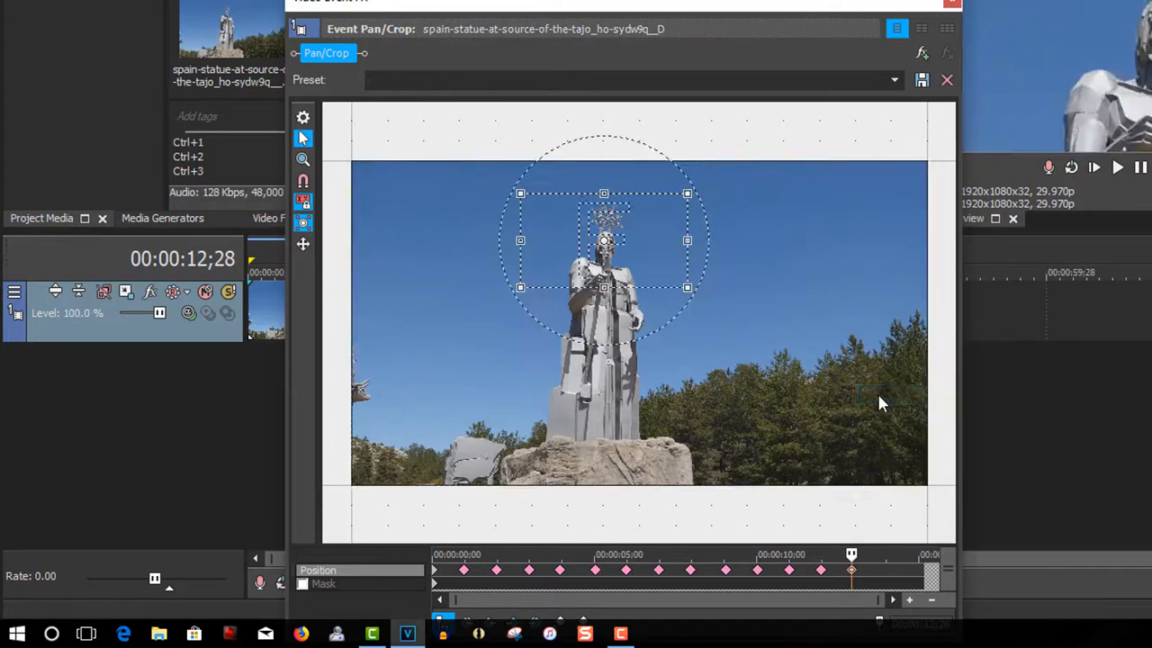
- Restore the crop to the full frame at 00:00:14;00
{"action": "left_click", "coordinate": [887, 570]}
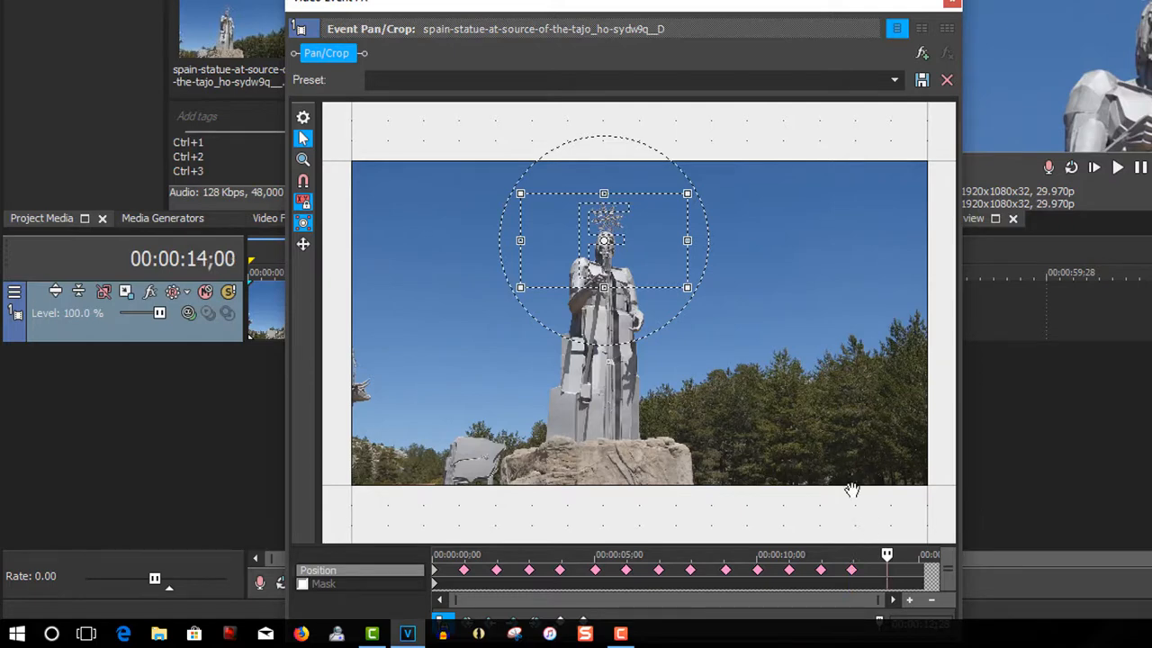
{"action": "right_click", "coordinate": [781, 377]}
{"action": "left_click", "coordinate": [791, 393]}
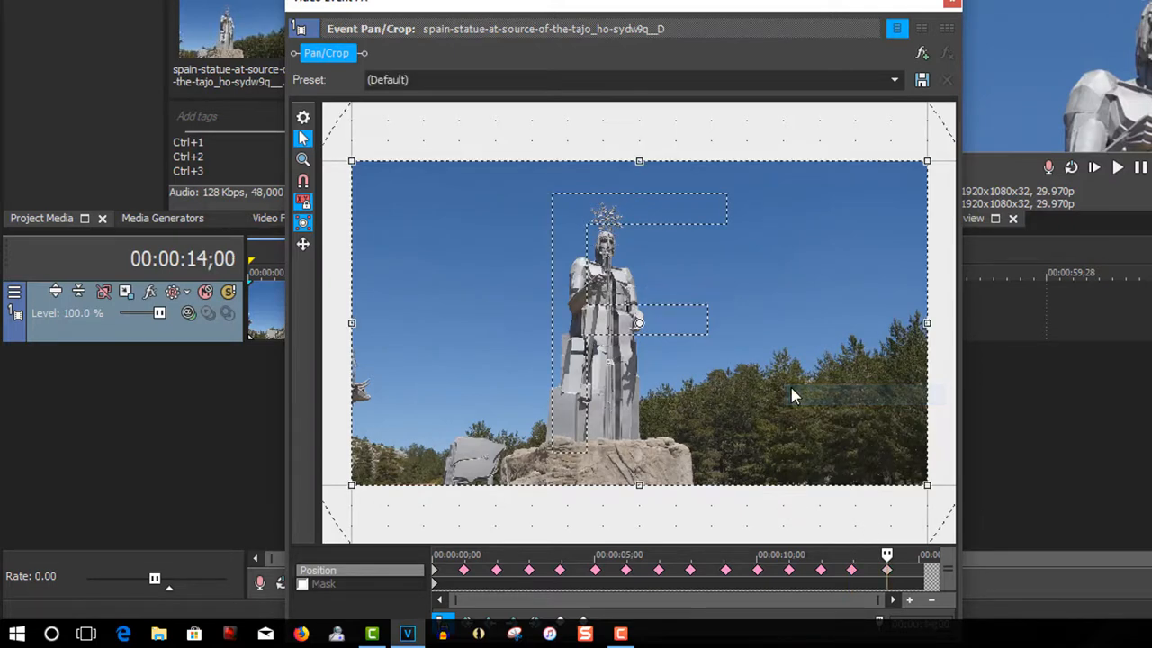
- Paste the copied zoomed-in position keyframe at 00:00:14;28, near the end of the clip
{"action": "left_click", "coordinate": [918, 570]}
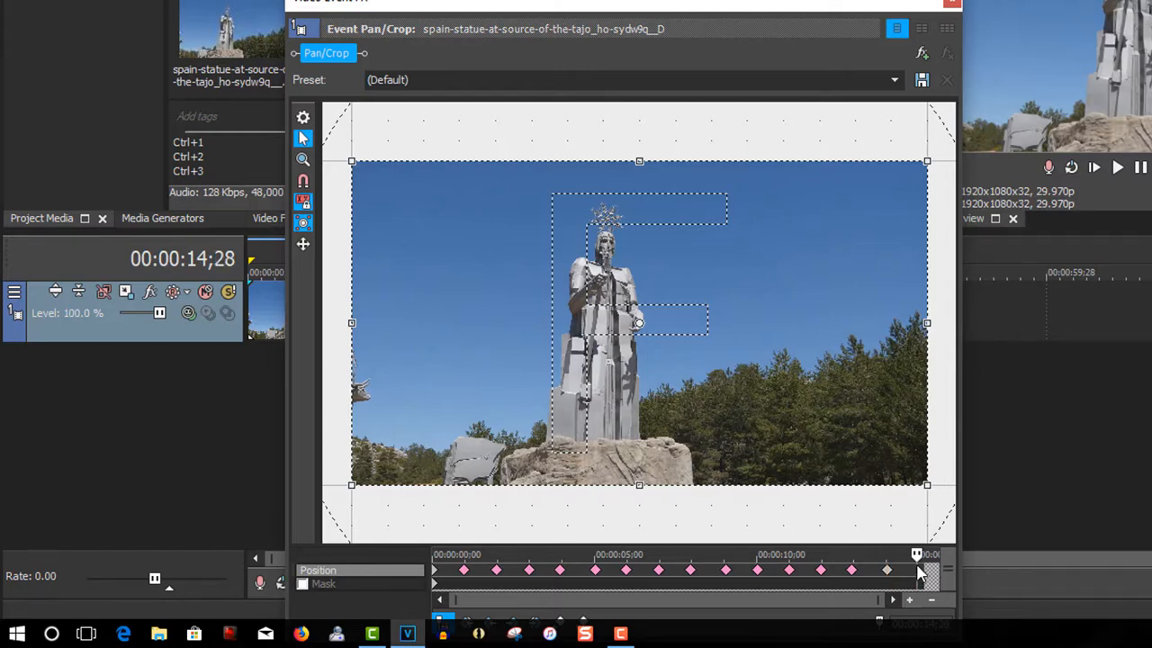
{"action": "right_click", "coordinate": [920, 572]}
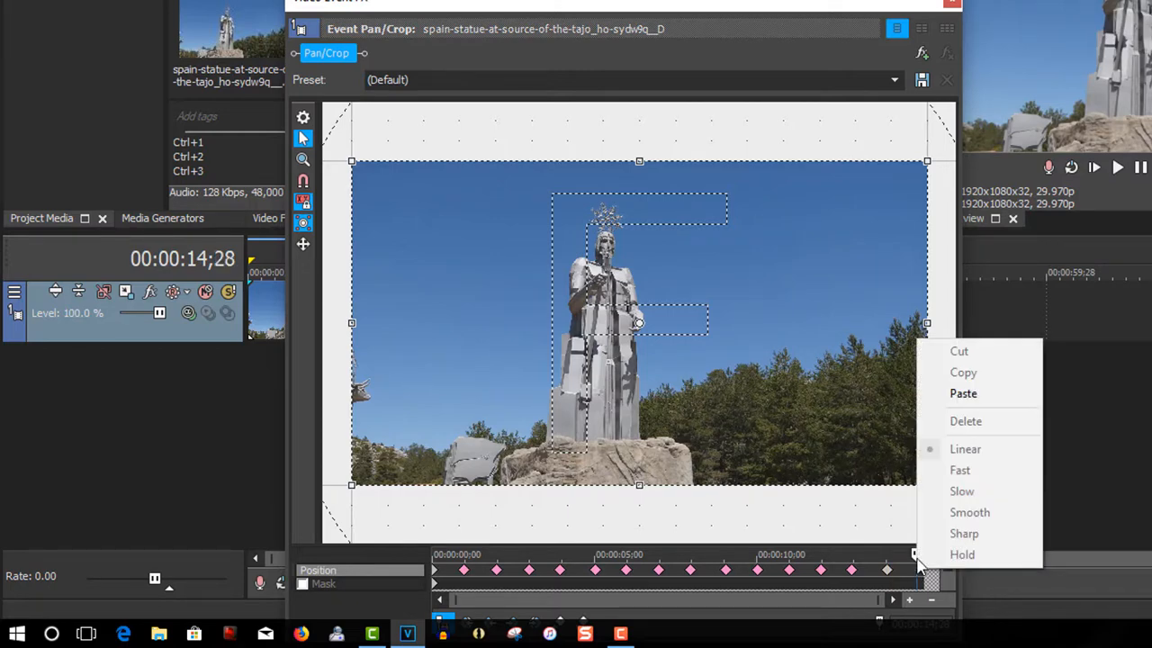
{"action": "left_click", "coordinate": [956, 394]}
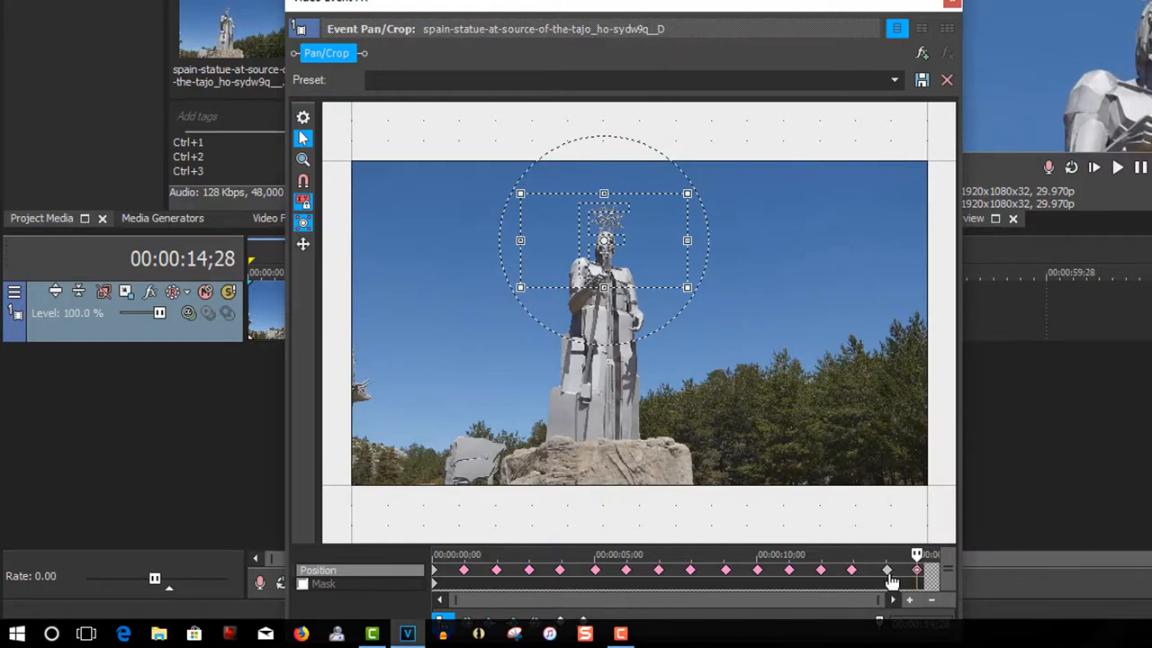
- Set the full-frame position keyframe at 00:00:14;00 to Sharp and close the Pan/Crop window
{"action": "right_click", "coordinate": [888, 574]}
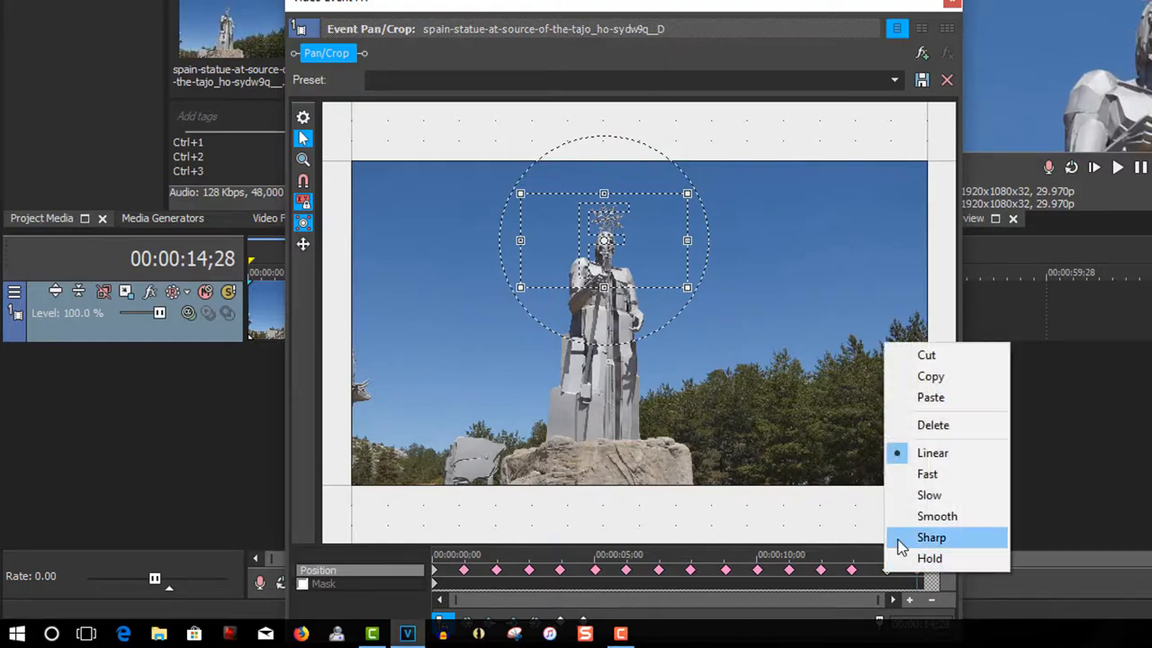
{"action": "left_click", "coordinate": [900, 538]}
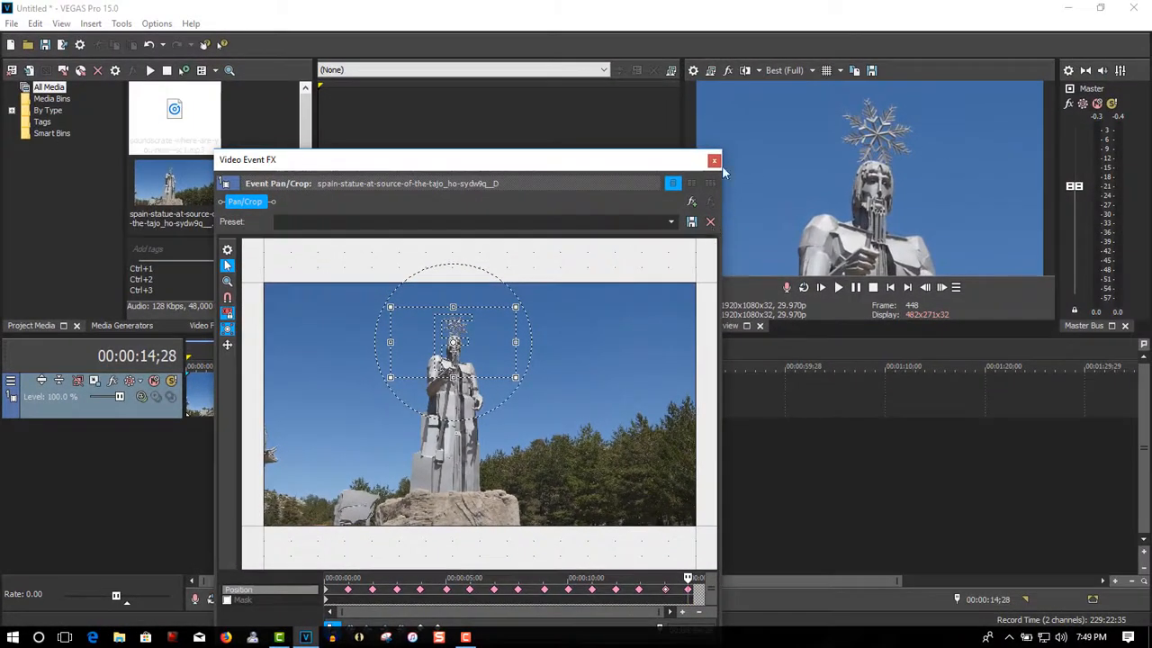
{"action": "left_click", "coordinate": [714, 160]}
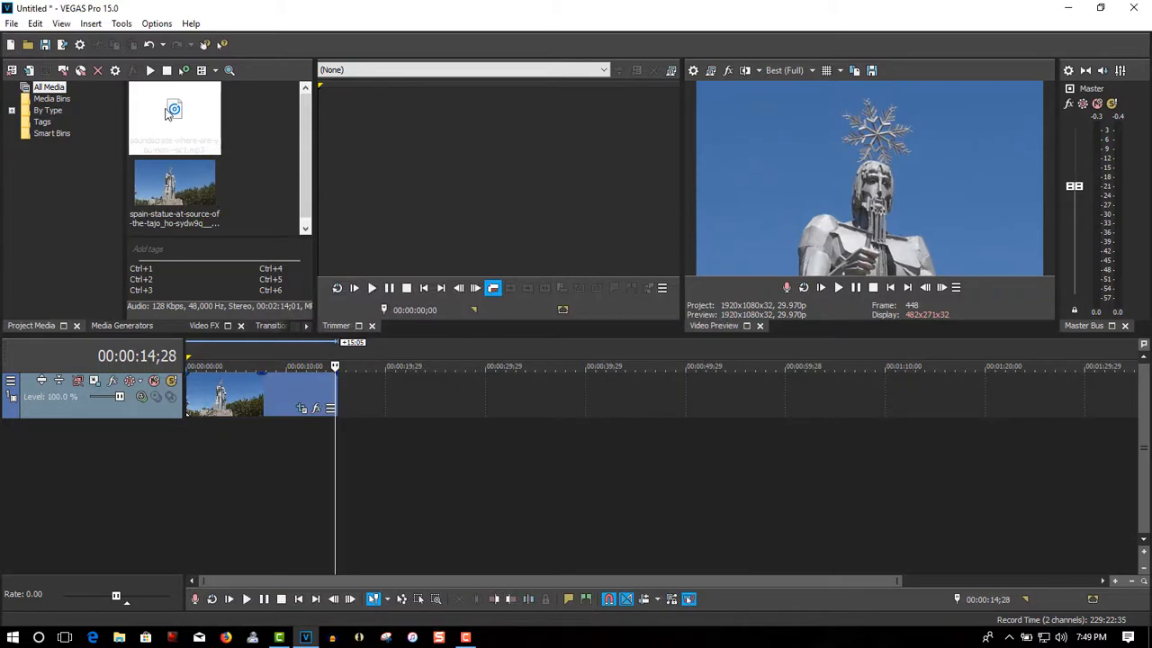
- Add soundscrate-where-are-you-now--sc1.mp3 beneath the statue clip from the project start, then split it at 00:00:15;05 and delete the remainder
{"action": "left_click_drag", "start_coordinate": [167, 112], "coordinate": [192, 432]}
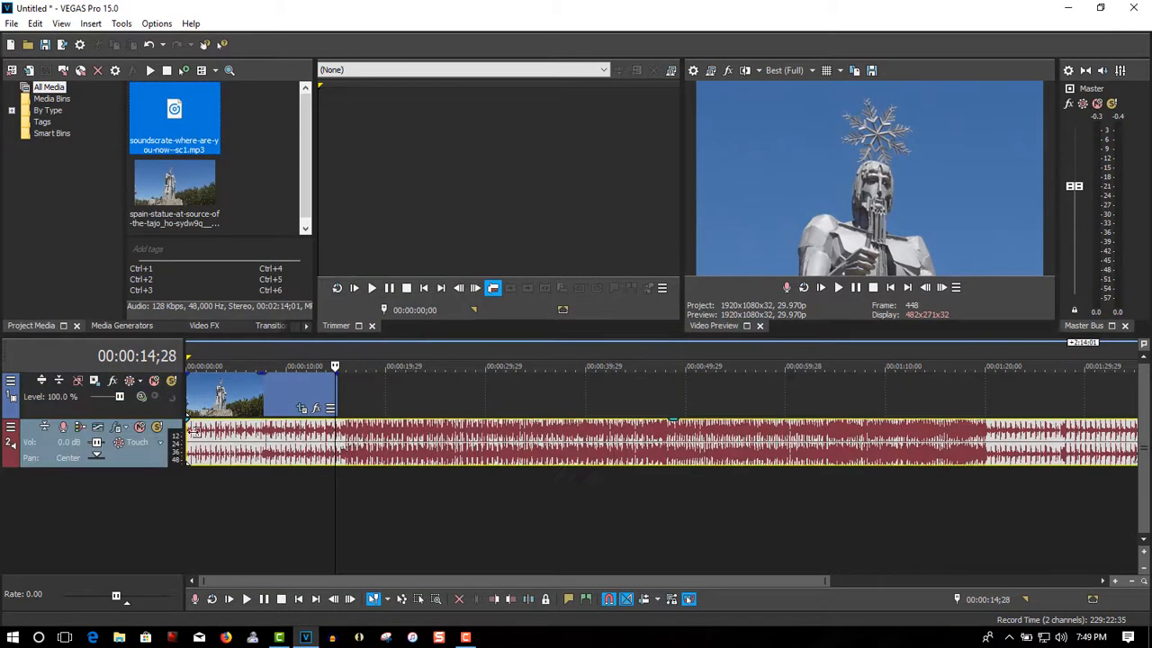
{"action": "left_click", "coordinate": [340, 437]}
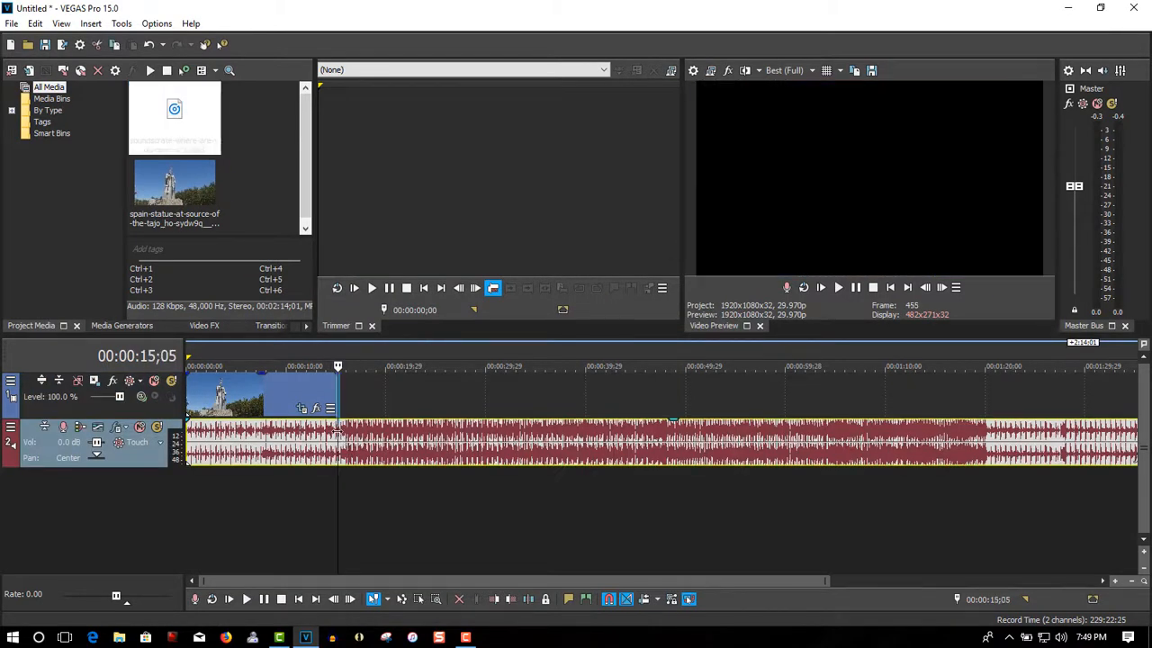
{"action": "key", "text": "s"}
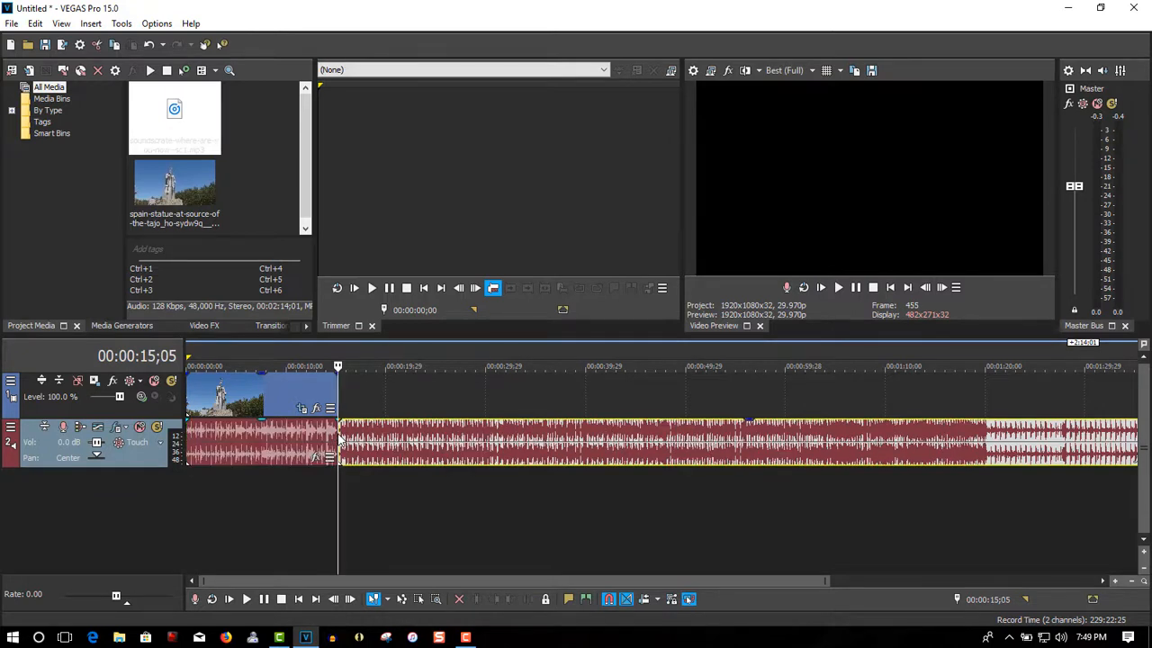
{"action": "left_click", "coordinate": [362, 441]}
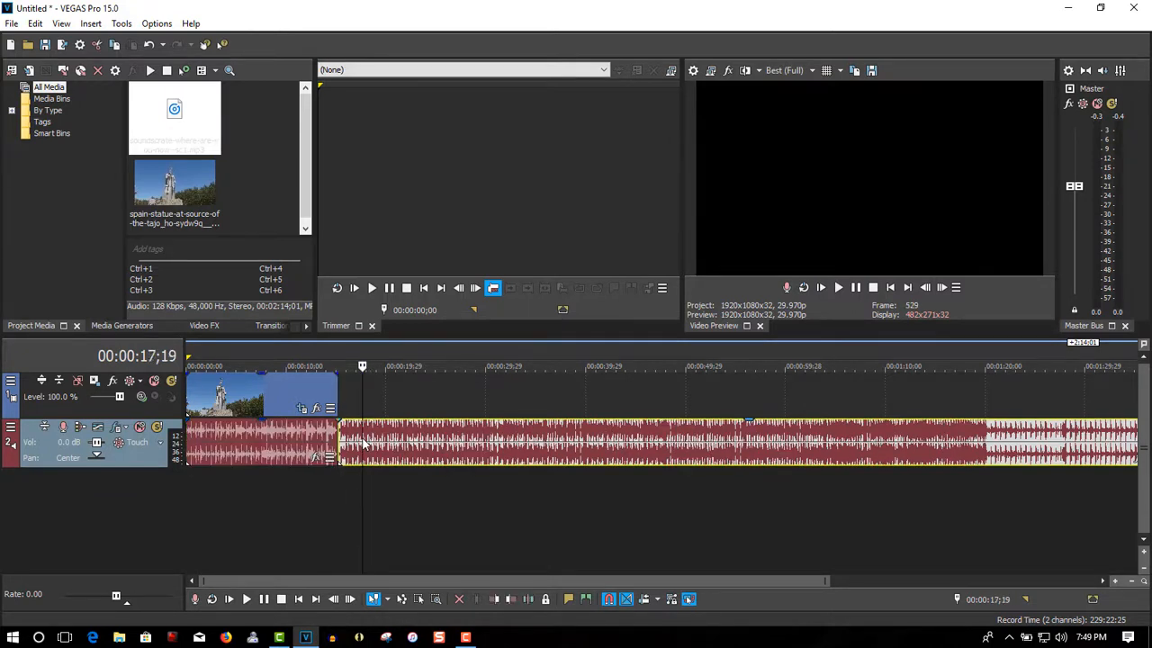
{"action": "key", "text": "Delete"}
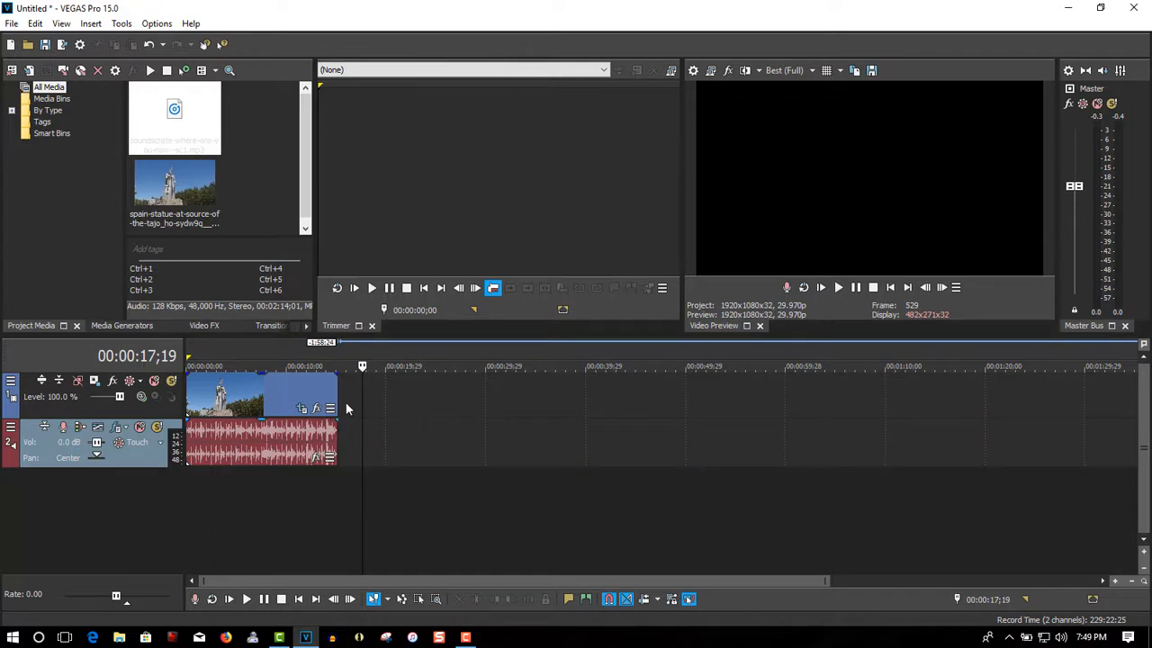
- Add matching short fade-outs to the ends of the statue video clip and the music clip
{"action": "left_click_drag", "start_coordinate": [336, 369], "coordinate": [318, 377]}
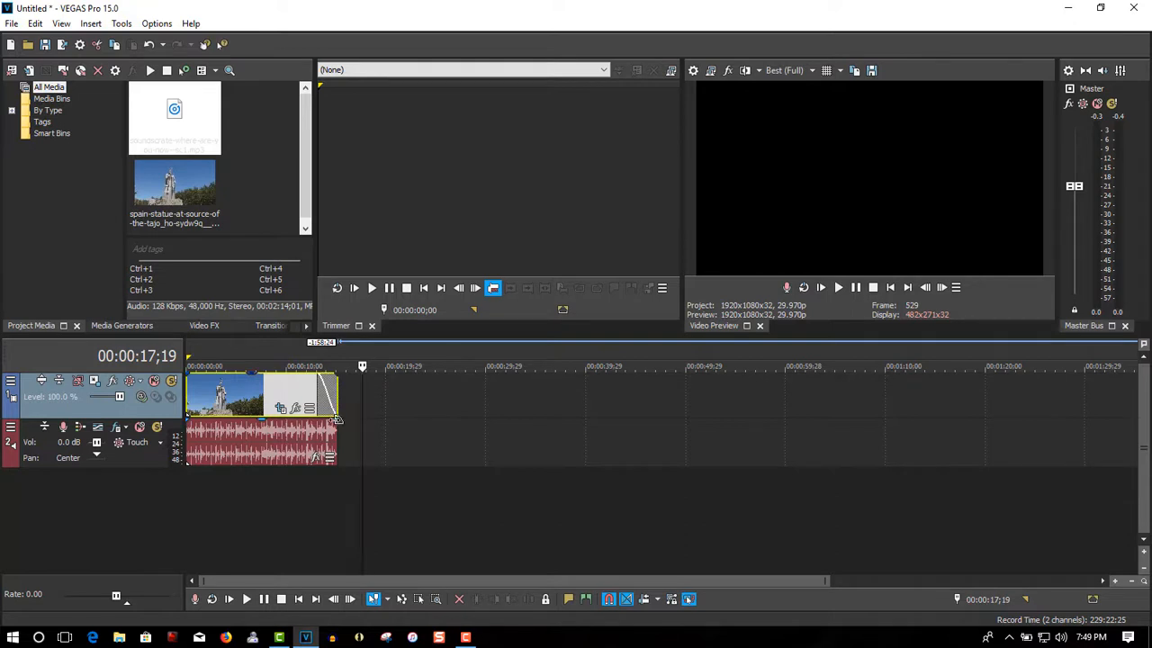
{"action": "left_click", "coordinate": [334, 420]}
{"action": "left_click_drag", "start_coordinate": [335, 420], "coordinate": [314, 421]}
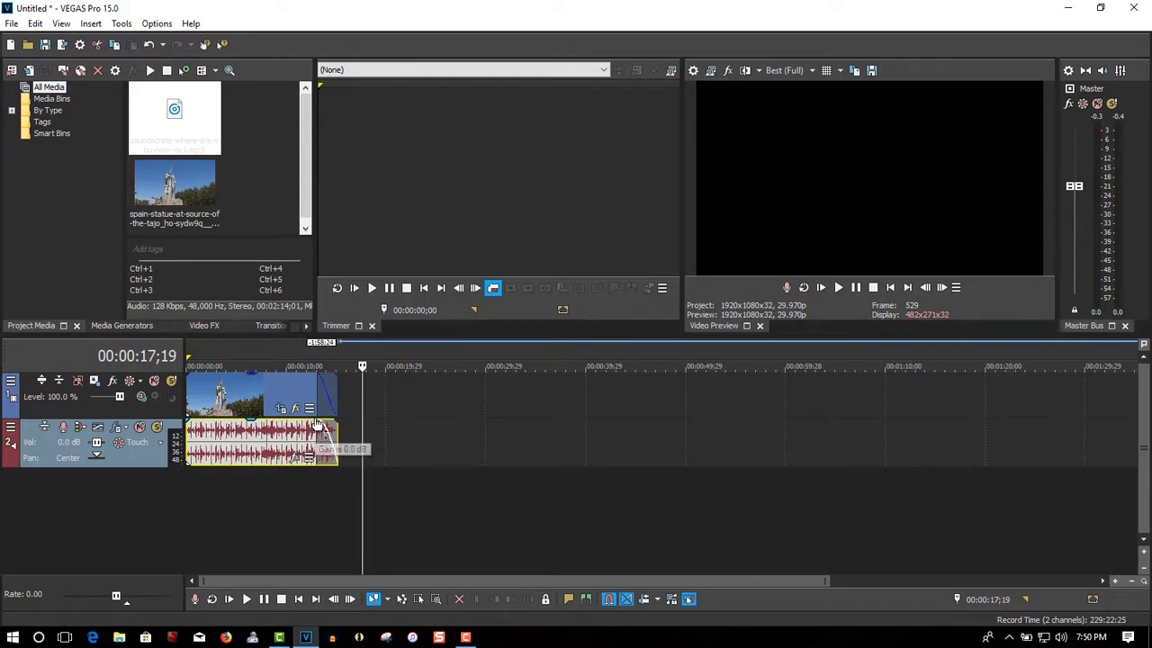
- Change the fade-out curves of the music clip and the statue video clip to linear
{"action": "right_click", "coordinate": [322, 420]}
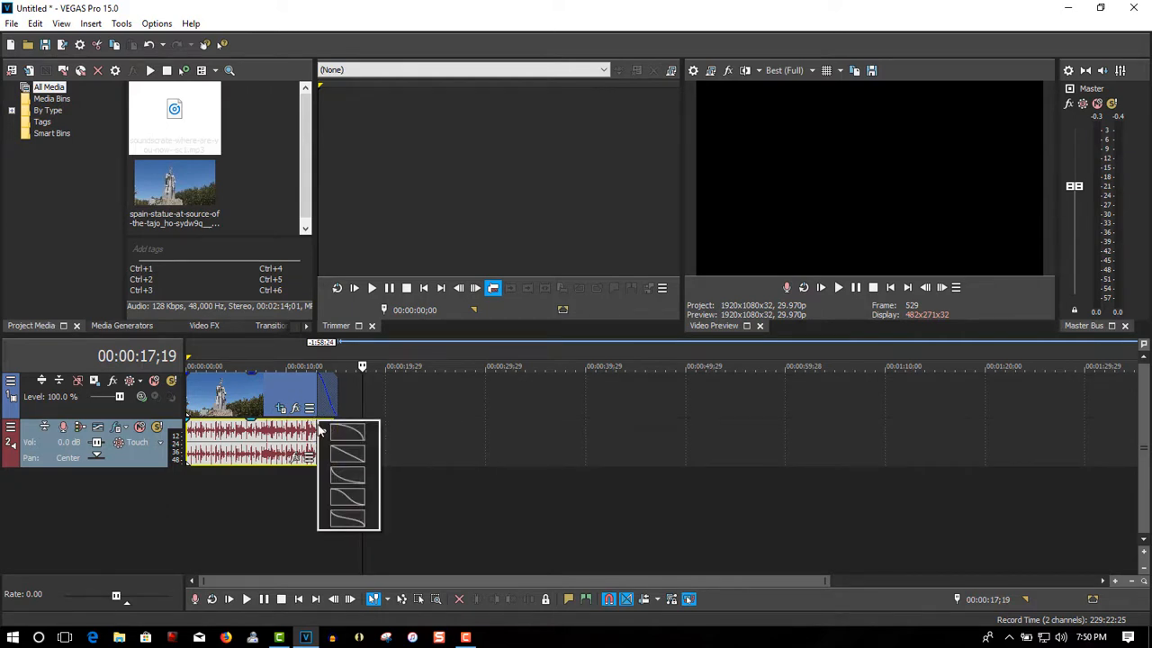
{"action": "left_click", "coordinate": [331, 452]}
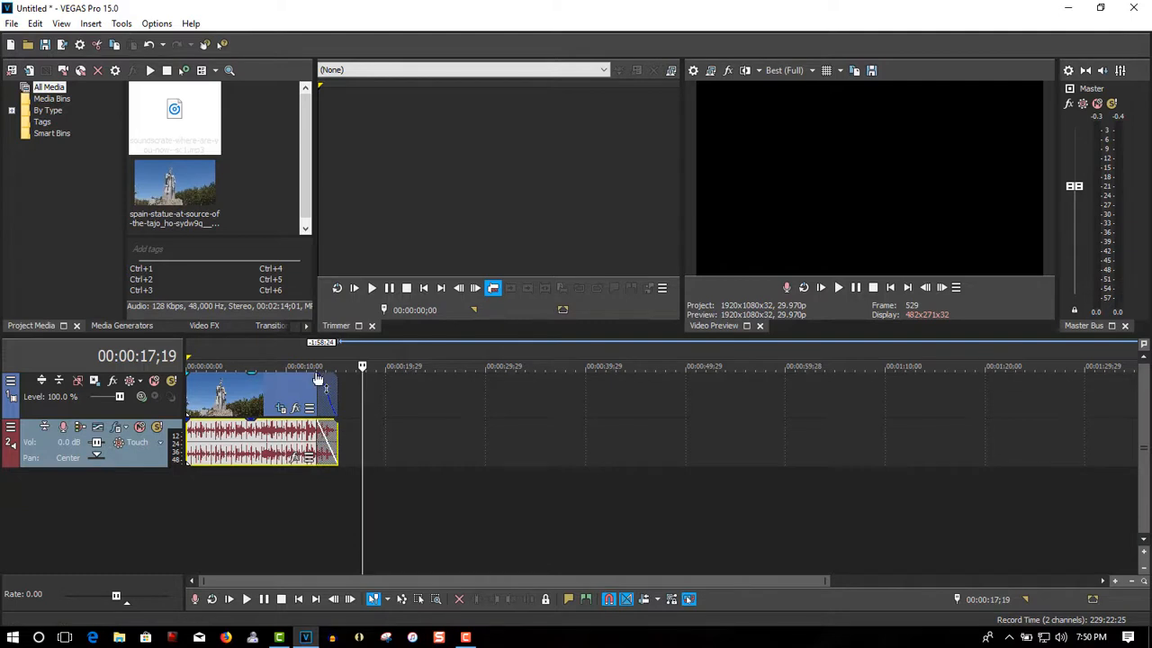
{"action": "right_click", "coordinate": [322, 378]}
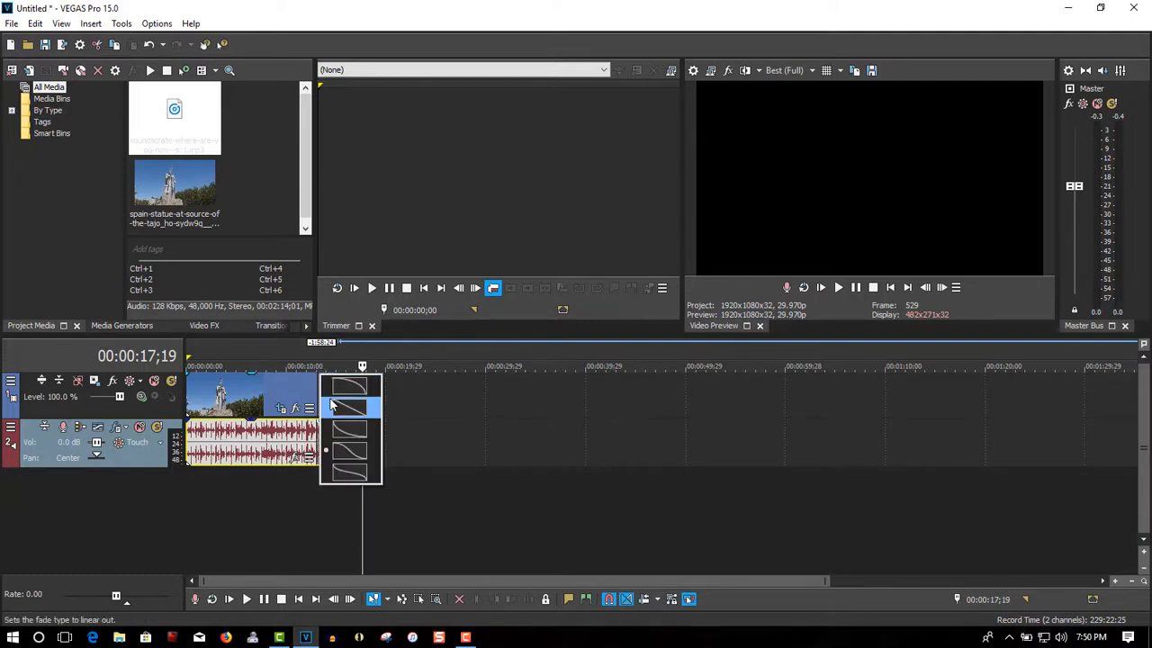
{"action": "left_click", "coordinate": [332, 406]}
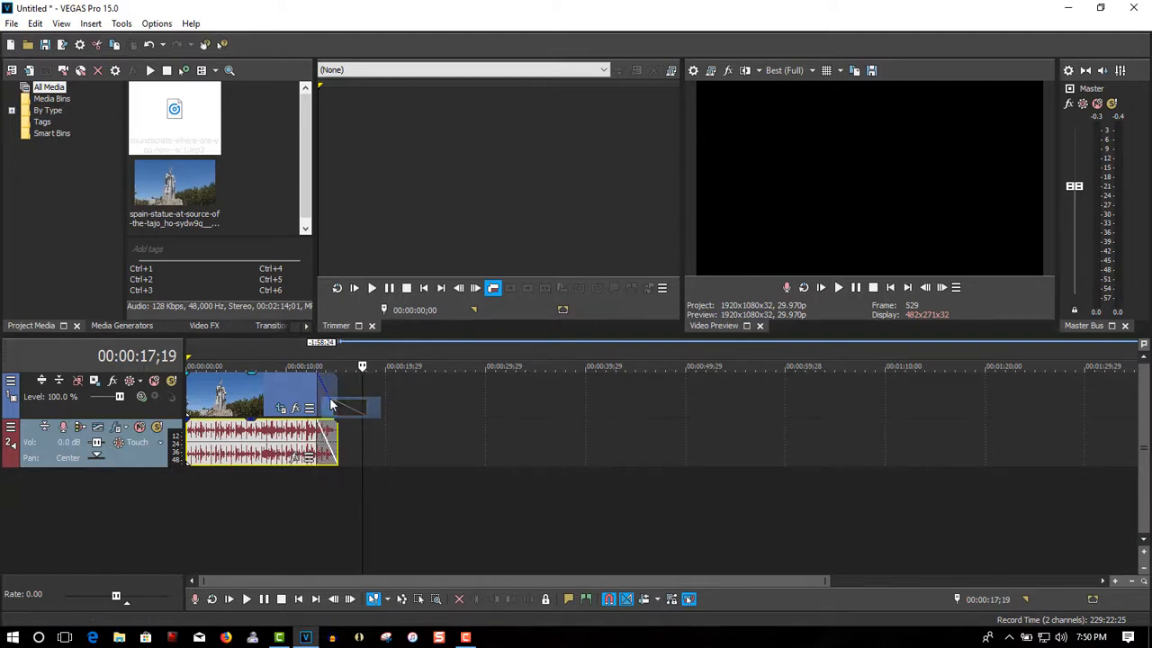
- Play the project from the start to preview the zoom effect with music and the closing fade-outs
{"action": "left_click", "coordinate": [887, 289]}
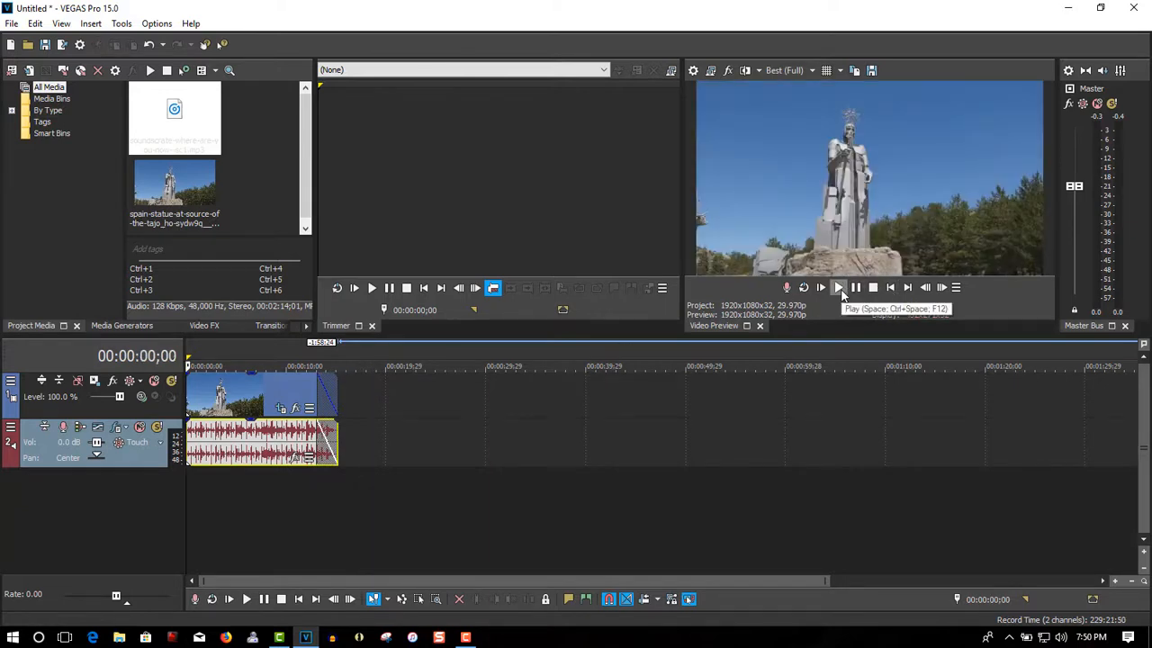
{"action": "left_click", "coordinate": [839, 287]}
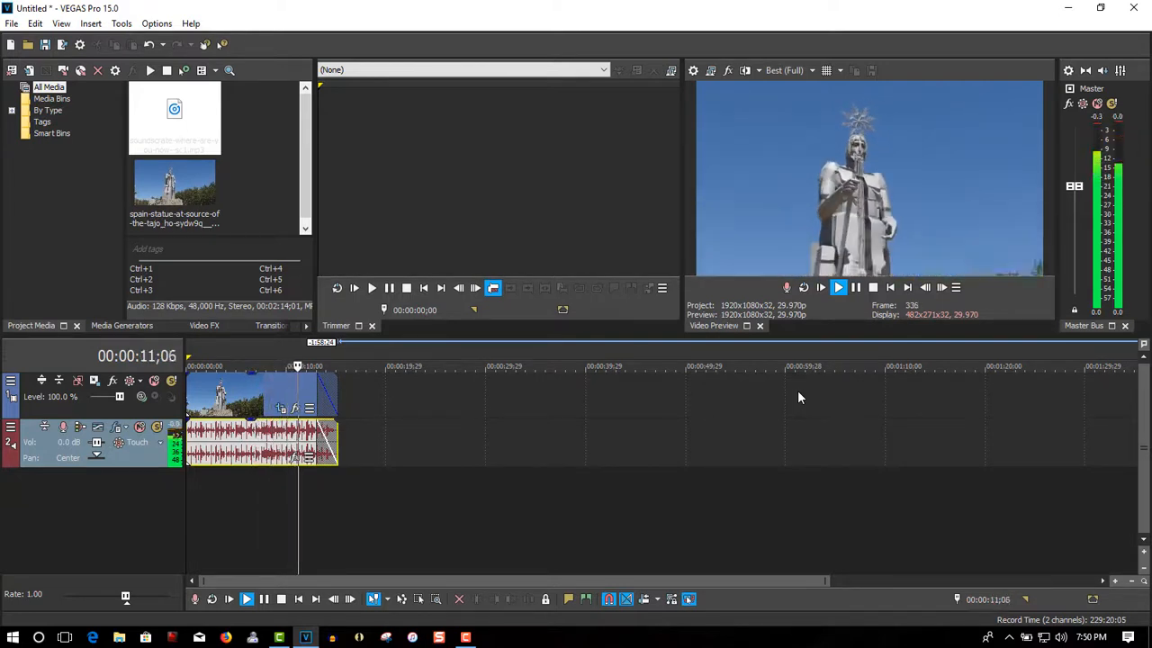
{"action": "left_click", "coordinate": [855, 287]}
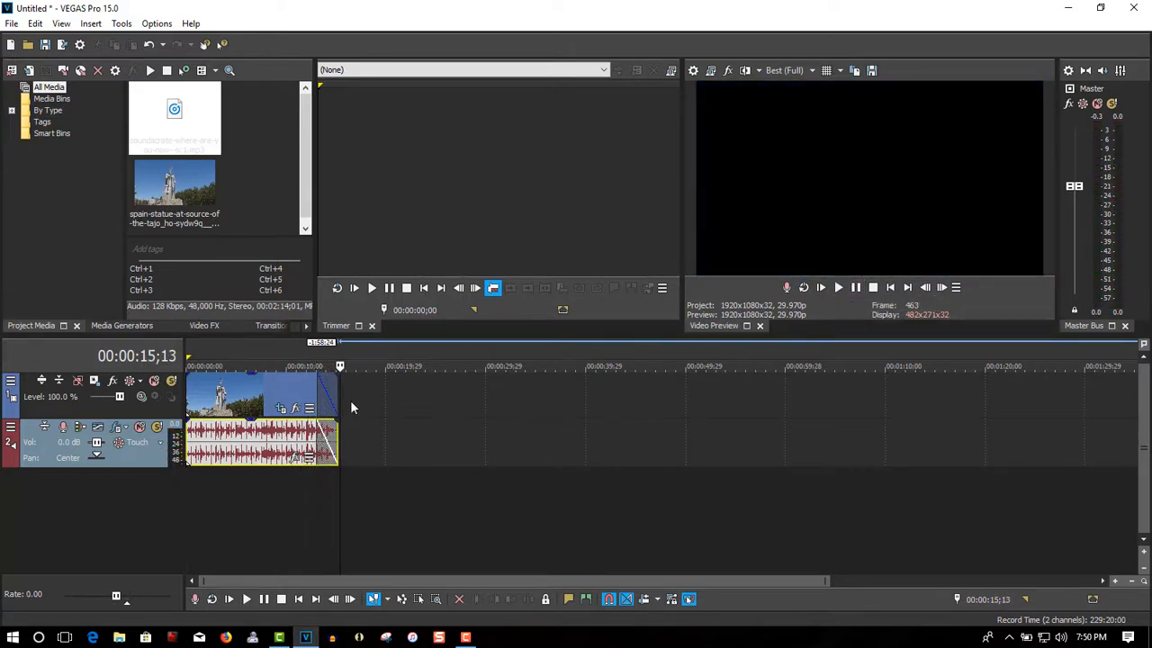